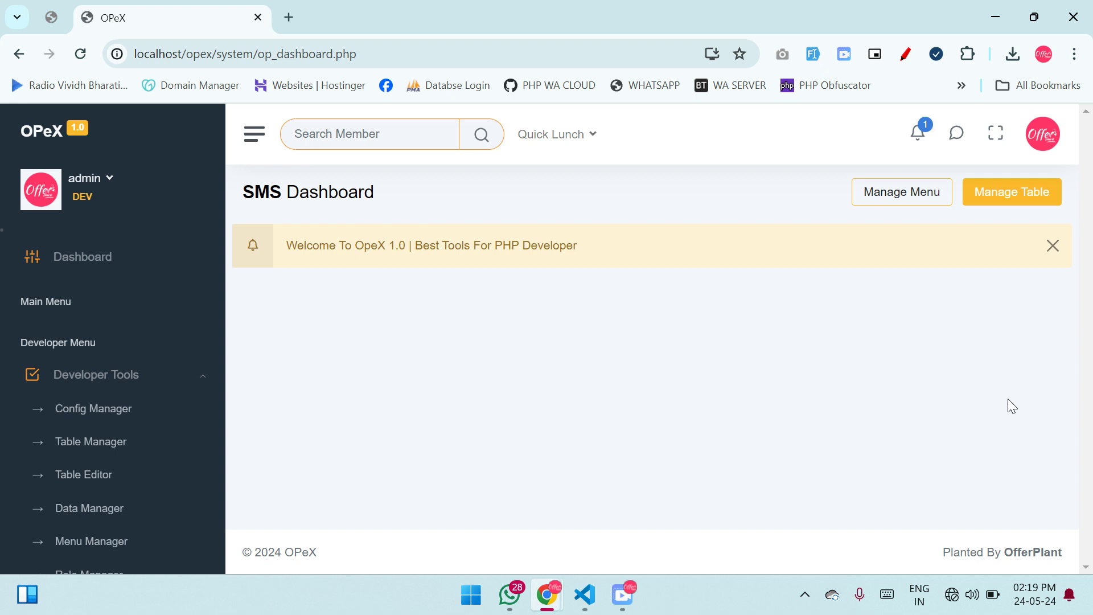
Open the Table Manager and look through the list of system tables with their columns, status and action options
{"action": "left_click", "coordinate": [120, 440]}
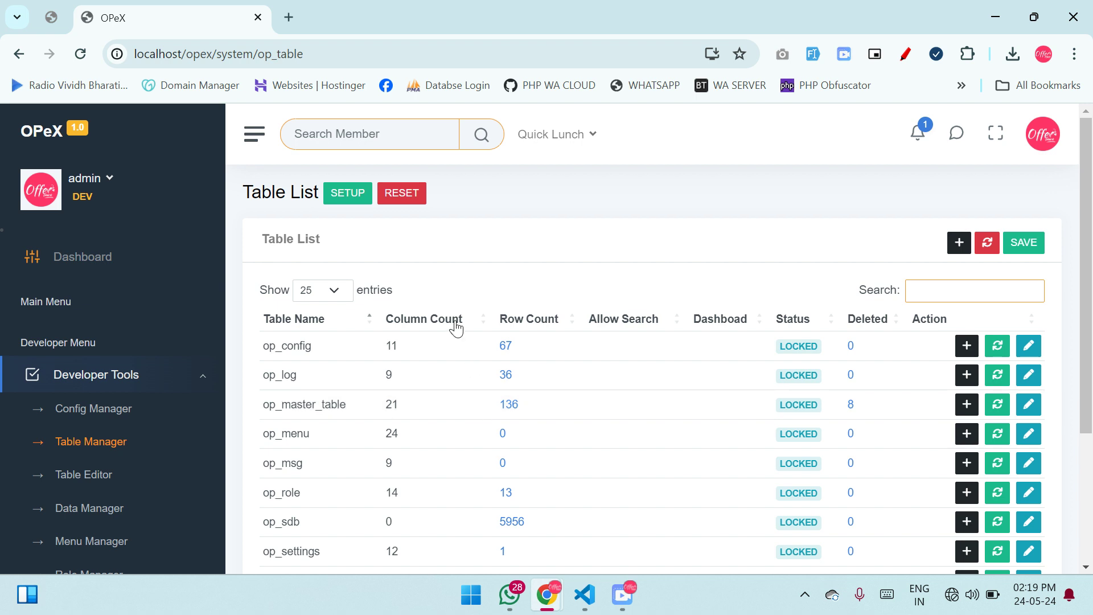
{"action": "scroll", "coordinate": [455, 327], "scroll_direction": "down", "scroll_amount": 3}
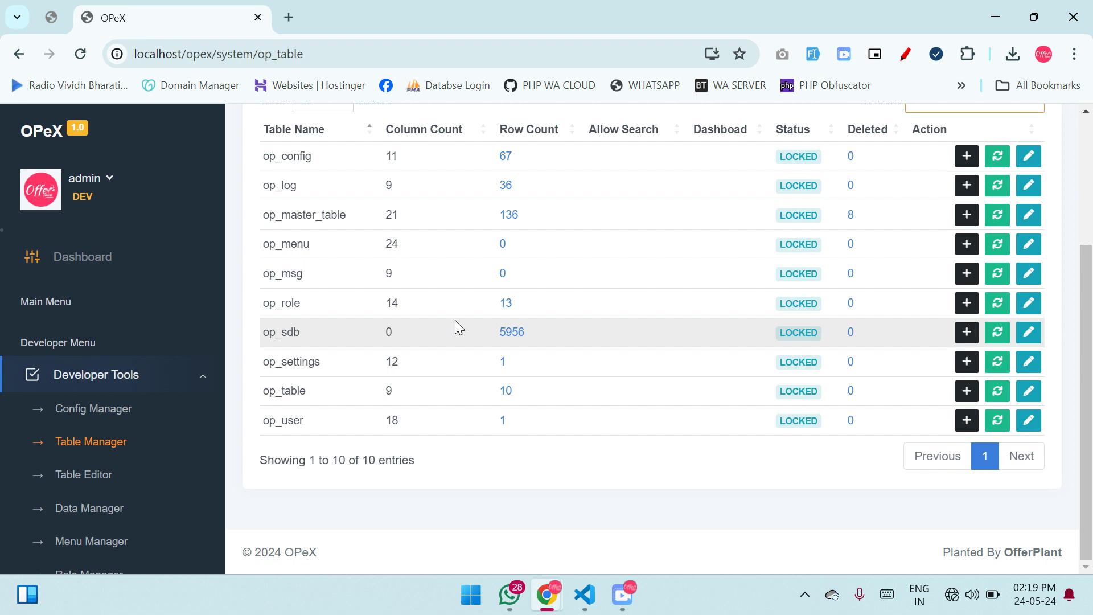
{"action": "scroll", "coordinate": [456, 322], "scroll_direction": "up", "scroll_amount": 2}
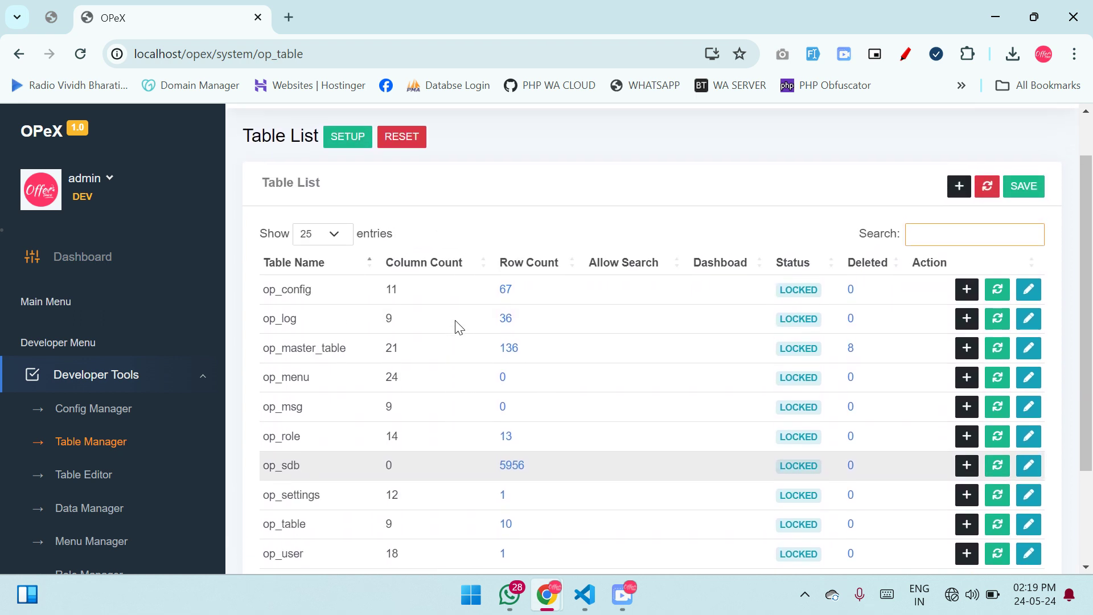
{"action": "scroll", "coordinate": [458, 327], "scroll_direction": "down", "scroll_amount": 1}
{"action": "scroll", "coordinate": [458, 328], "scroll_direction": "up", "scroll_amount": 1}
{"action": "scroll", "coordinate": [458, 327], "scroll_direction": "down", "scroll_amount": 1}
{"action": "scroll", "coordinate": [458, 328], "scroll_direction": "up", "scroll_amount": 1}
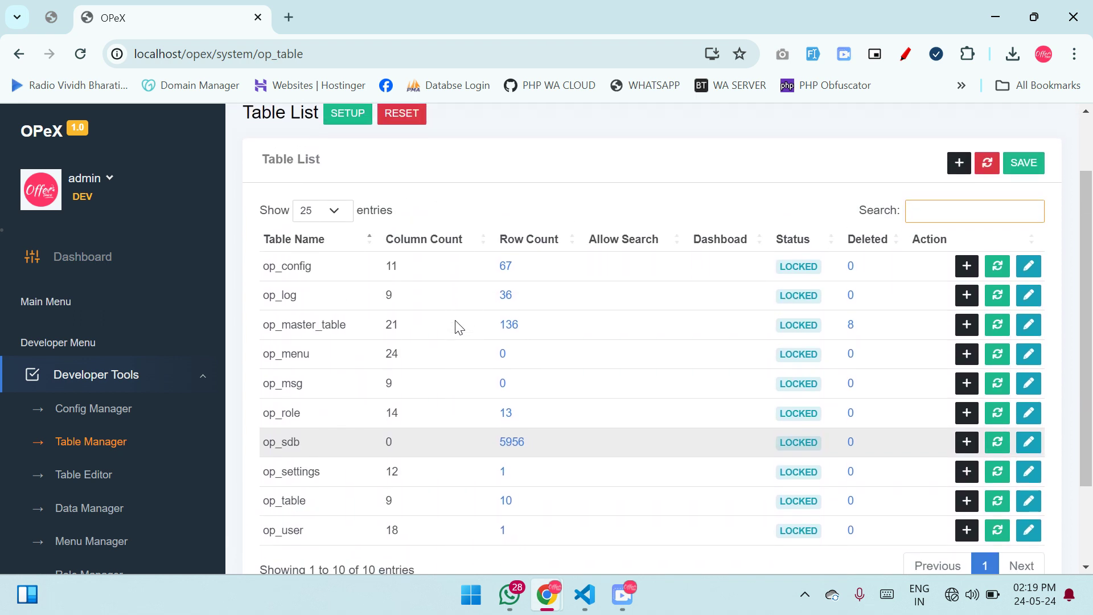
{"action": "scroll", "coordinate": [458, 327], "scroll_direction": "up", "scroll_amount": 1}
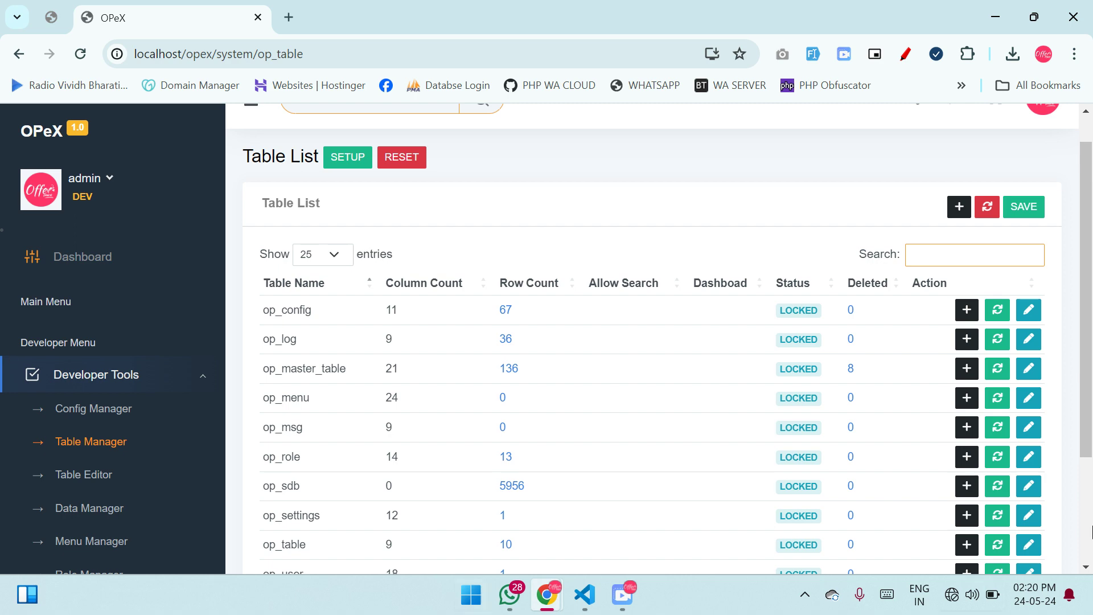
{"action": "scroll", "coordinate": [623, 337], "scroll_direction": "up", "scroll_amount": 1}
{"action": "scroll", "coordinate": [623, 341], "scroll_direction": "down", "scroll_amount": 3}
{"action": "scroll", "coordinate": [622, 344], "scroll_direction": "up", "scroll_amount": 3}
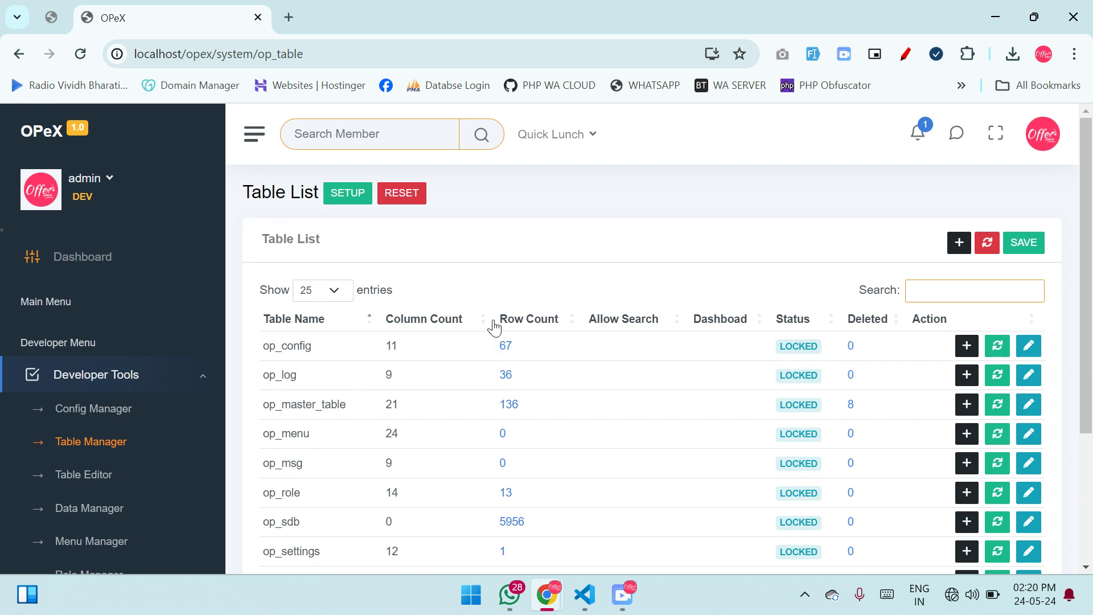
{"action": "scroll", "coordinate": [494, 328], "scroll_direction": "down", "scroll_amount": 3}
{"action": "scroll", "coordinate": [495, 328], "scroll_direction": "up", "scroll_amount": 3}
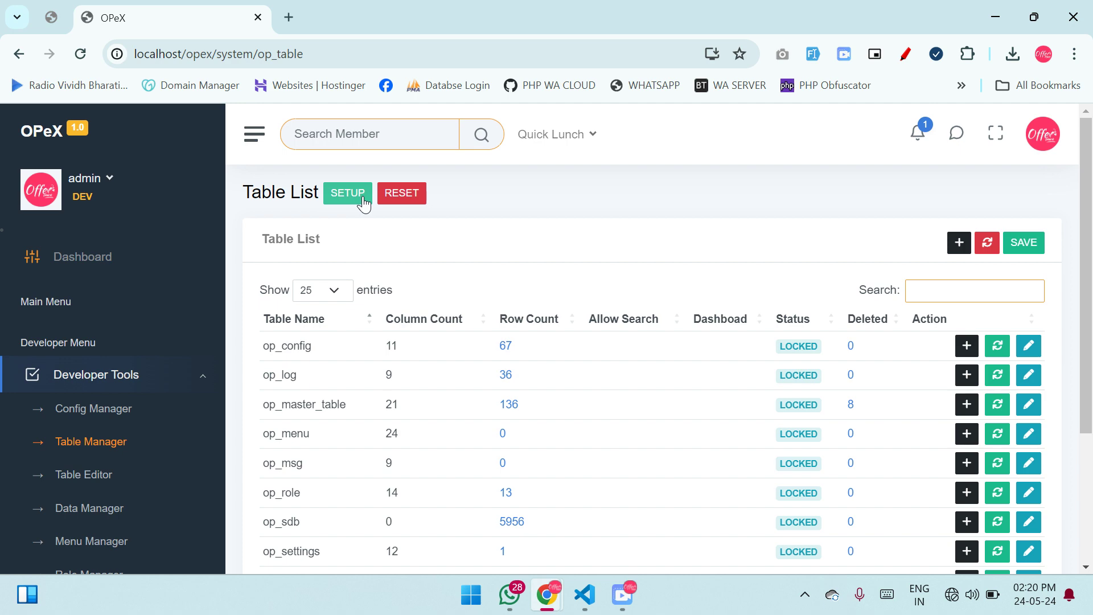
View the Configuration Manager's list of options and return to the Table Manager
{"action": "left_click", "coordinate": [132, 408]}
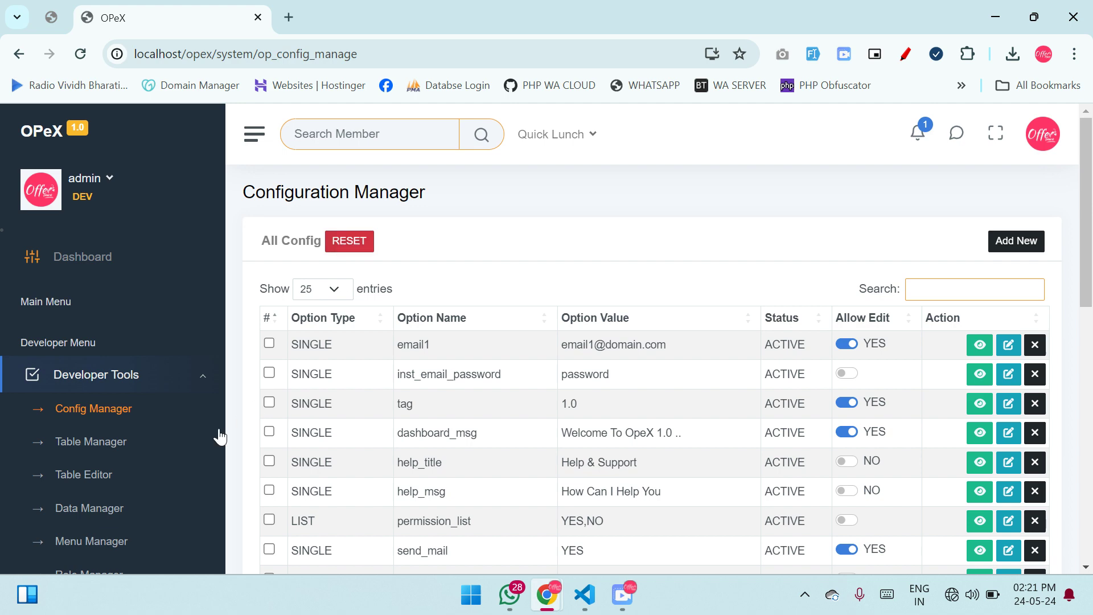
{"action": "left_click", "coordinate": [115, 441]}
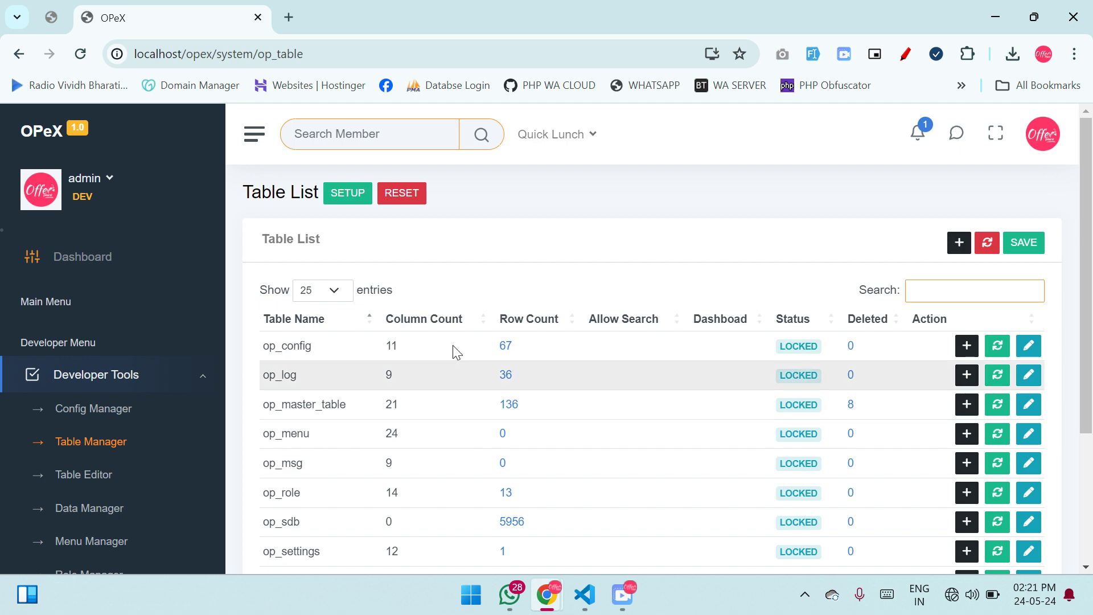
{"action": "double_click", "coordinate": [398, 195]}
{"action": "left_click", "coordinate": [398, 193]}
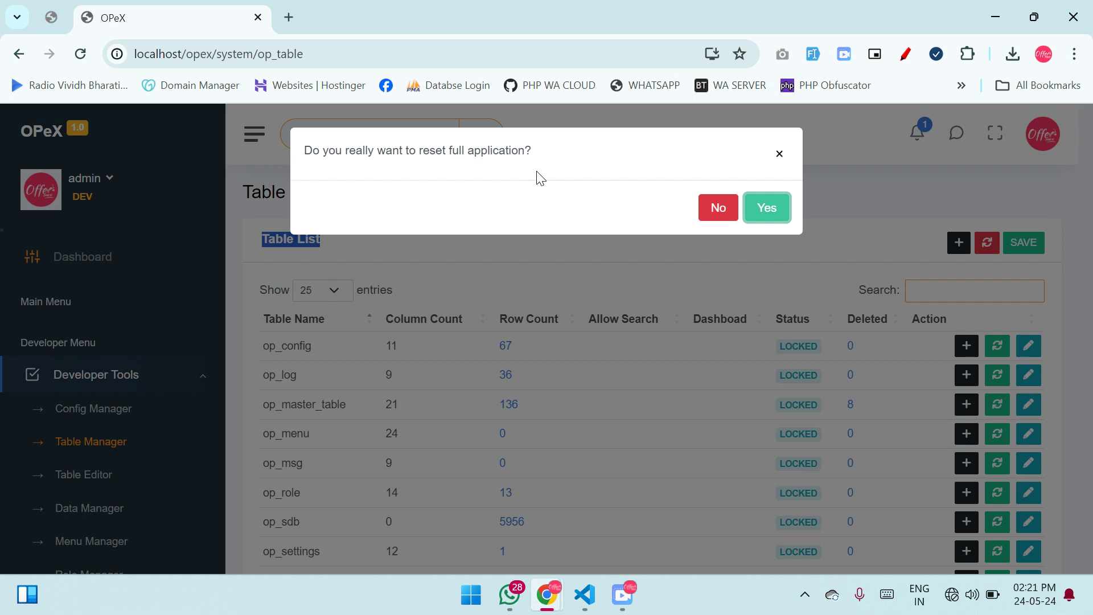
{"action": "left_click", "coordinate": [779, 153]}
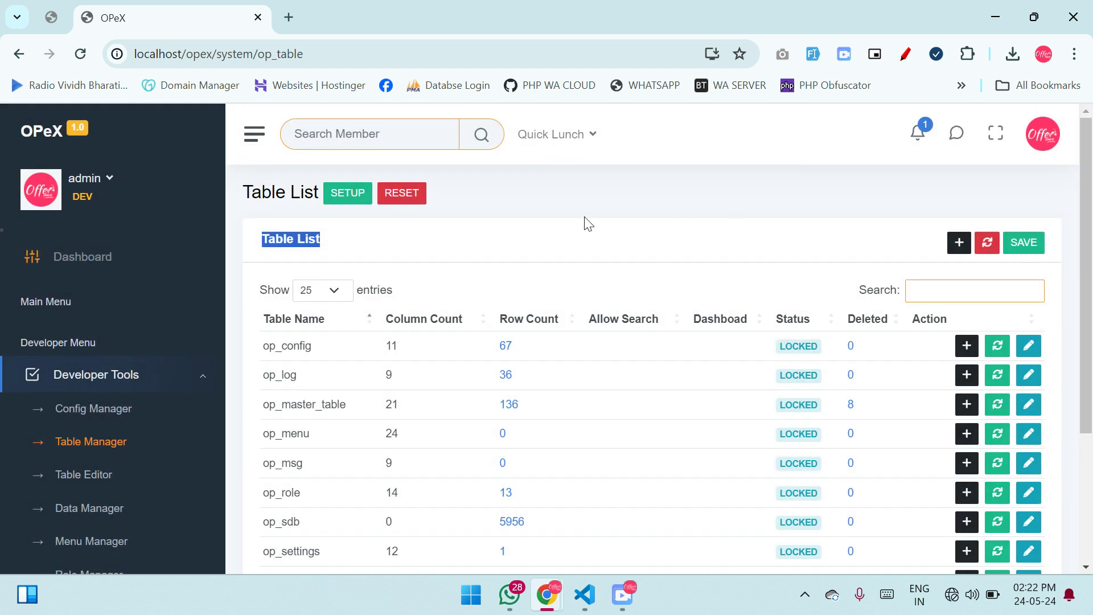
{"action": "left_click", "coordinate": [400, 246]}
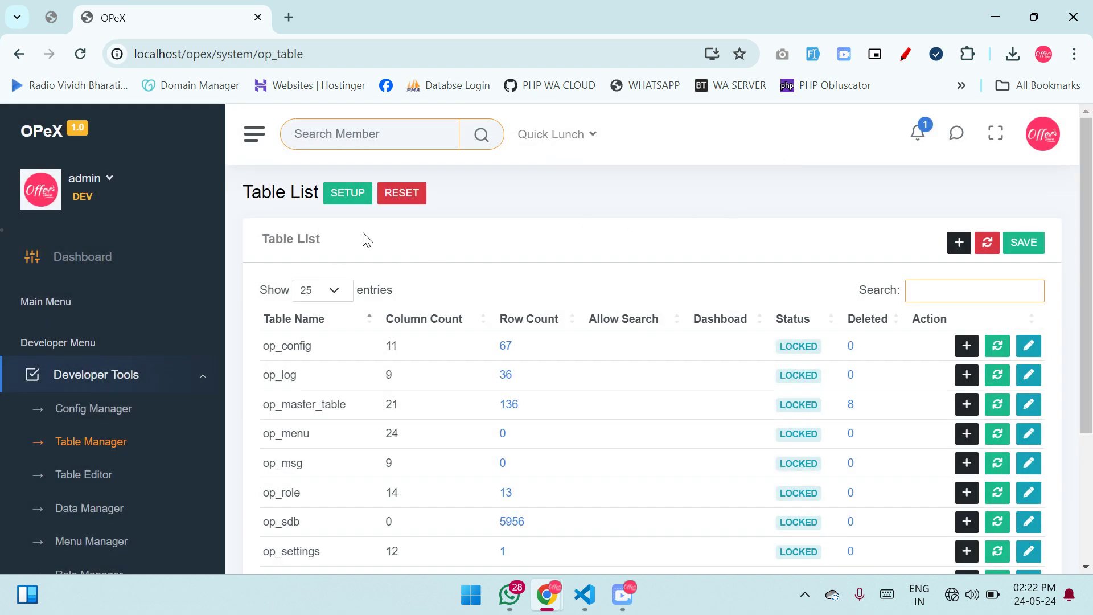
Create a new table named student in the Table Manager
{"action": "scroll", "coordinate": [329, 422], "scroll_direction": "down", "scroll_amount": 3}
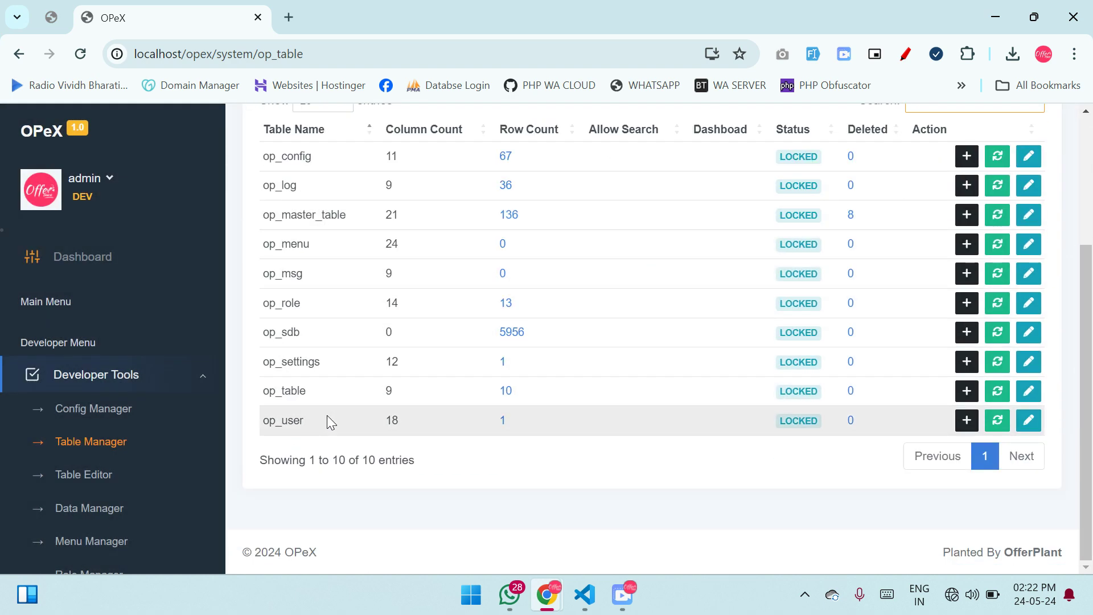
{"action": "scroll", "coordinate": [704, 321], "scroll_direction": "up", "scroll_amount": 3}
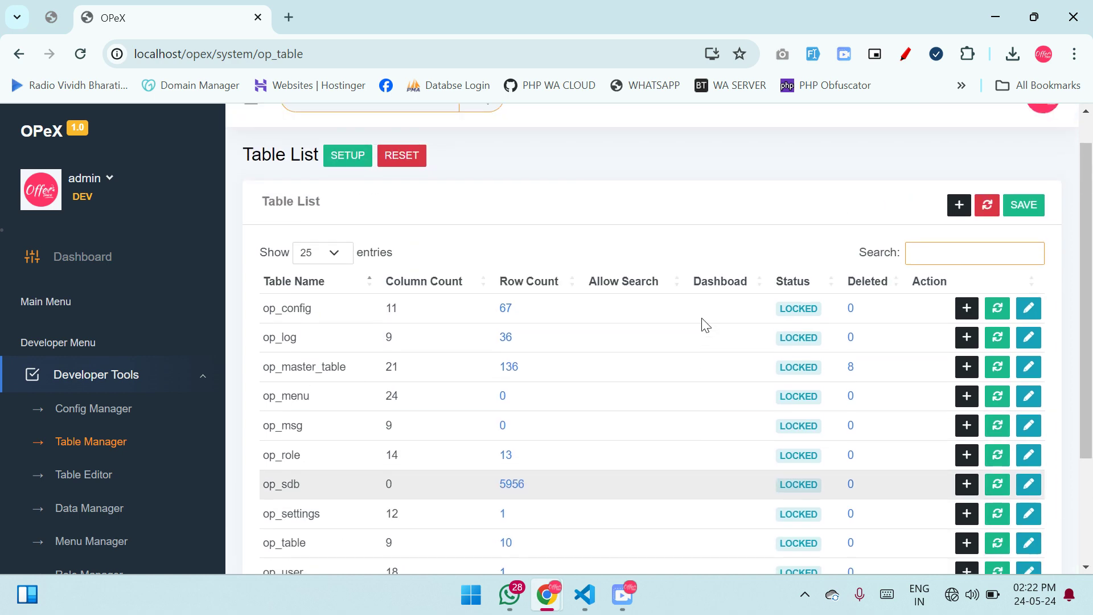
{"action": "scroll", "coordinate": [815, 474], "scroll_direction": "down", "scroll_amount": 3}
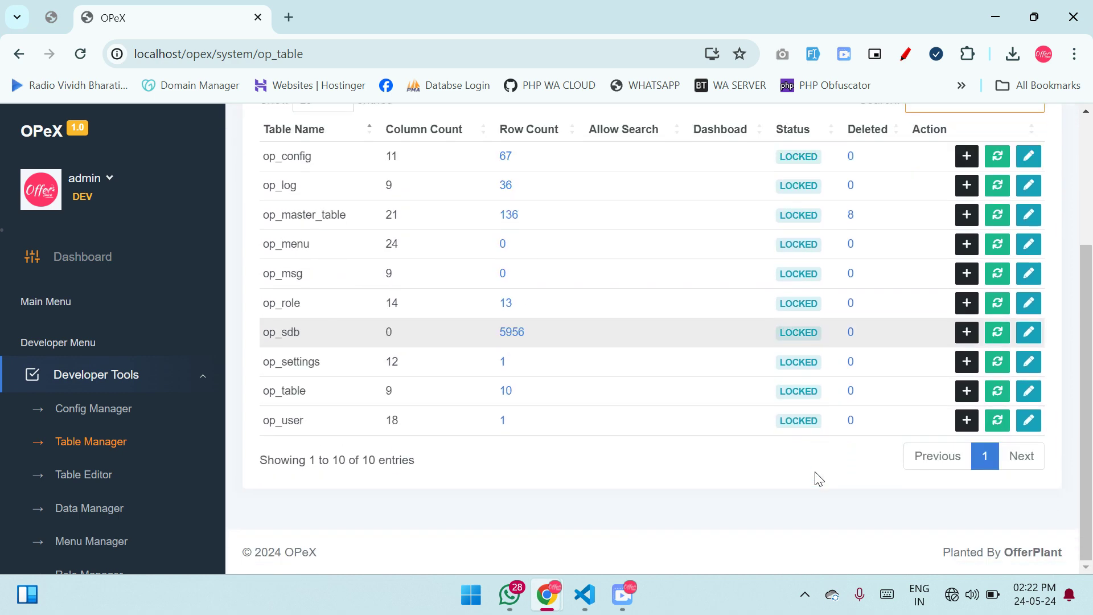
{"action": "scroll", "coordinate": [817, 477], "scroll_direction": "up", "scroll_amount": 3}
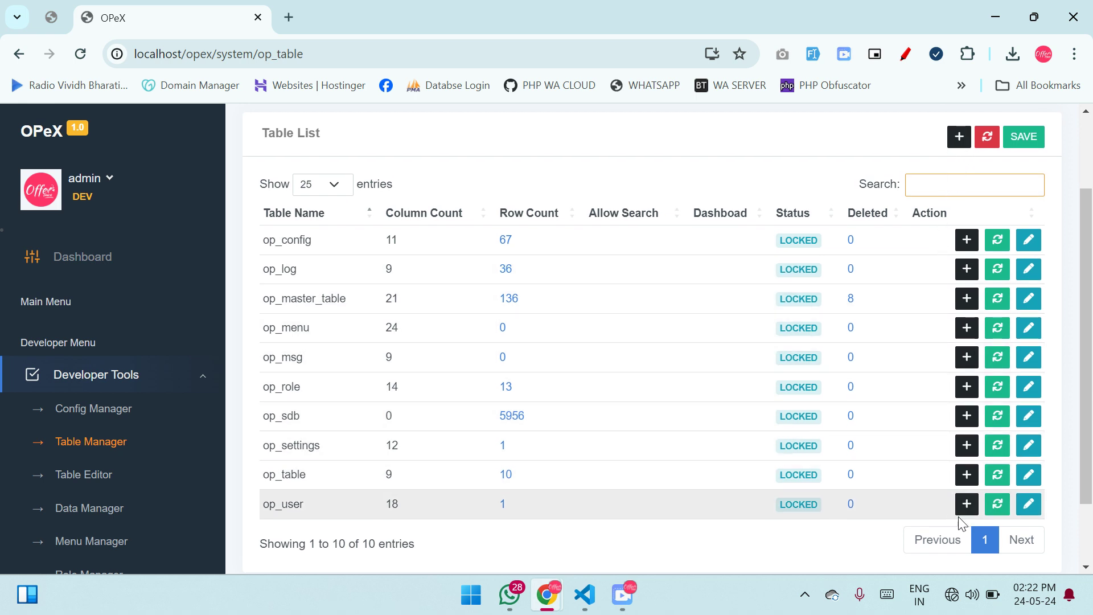
{"action": "scroll", "coordinate": [918, 359], "scroll_direction": "up", "scroll_amount": 2}
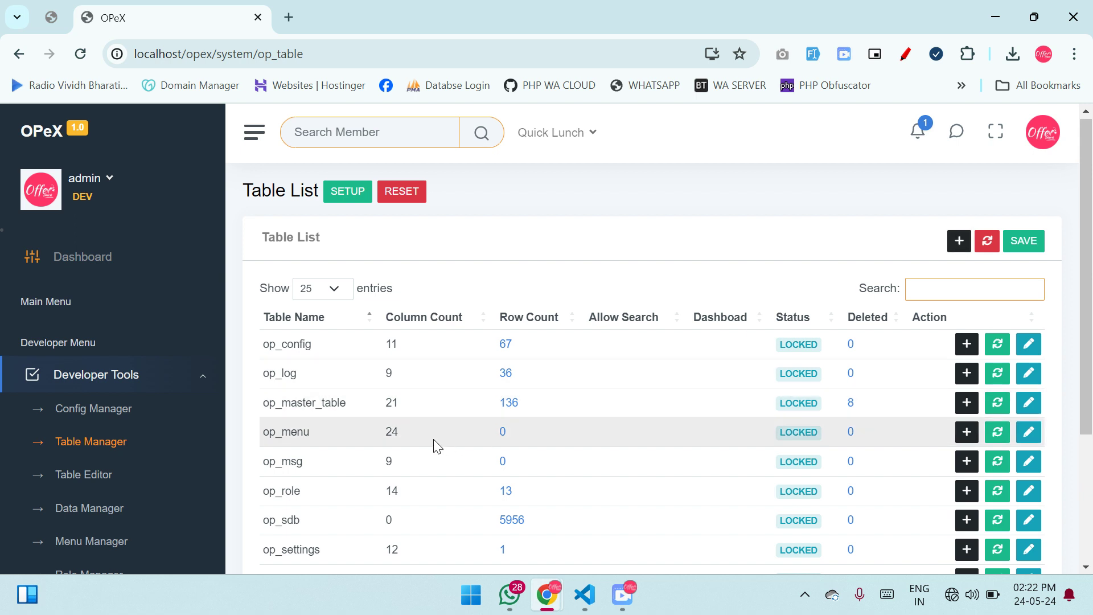
{"action": "scroll", "coordinate": [436, 444], "scroll_direction": "down", "scroll_amount": 1}
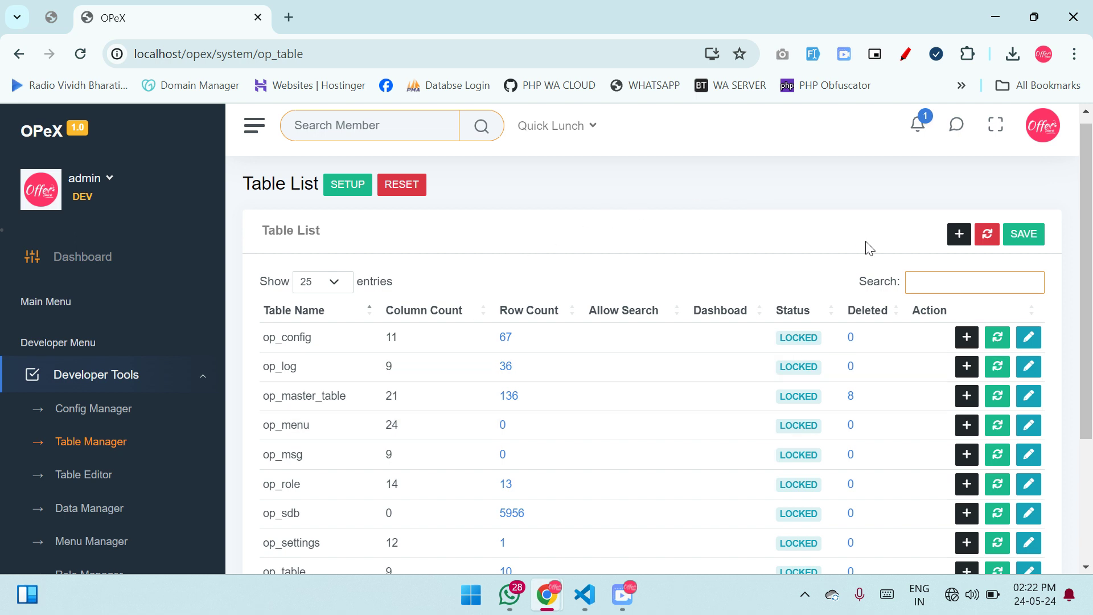
{"action": "left_click", "coordinate": [956, 235]}
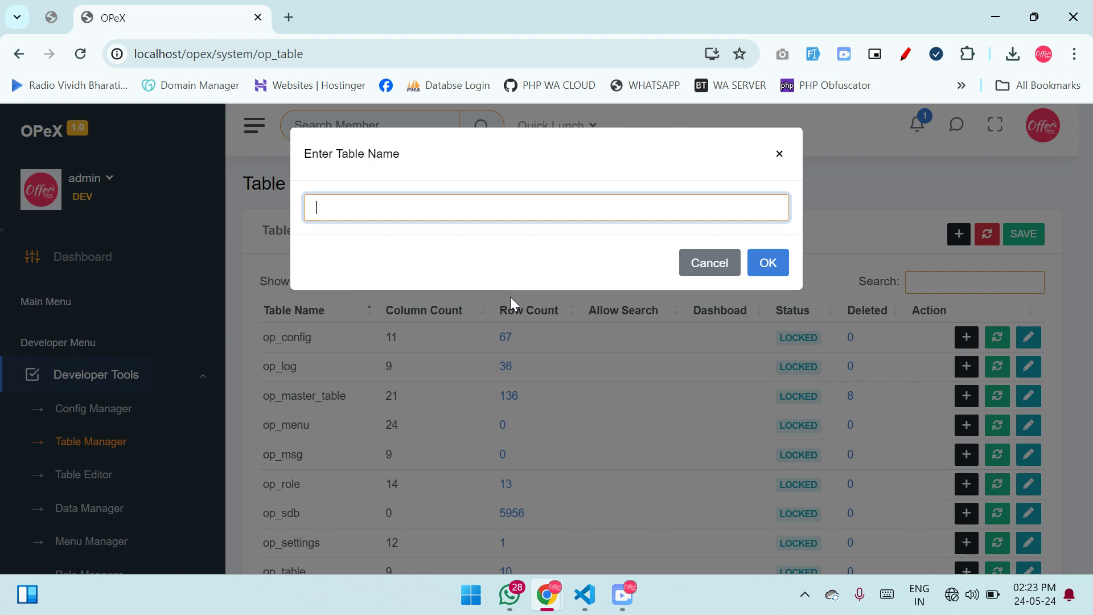
{"action": "type", "text": "student"}
{"action": "left_click", "coordinate": [768, 264]}
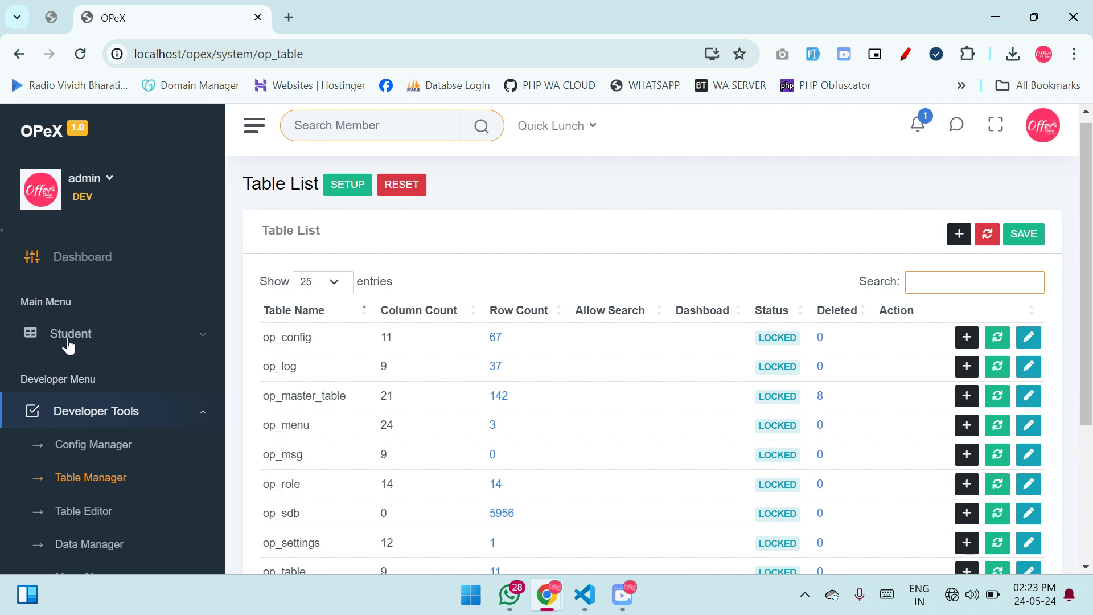
Expand the new Student menu and examine the student table's row, its search and dashboard options and its actions
{"action": "left_click", "coordinate": [136, 341]}
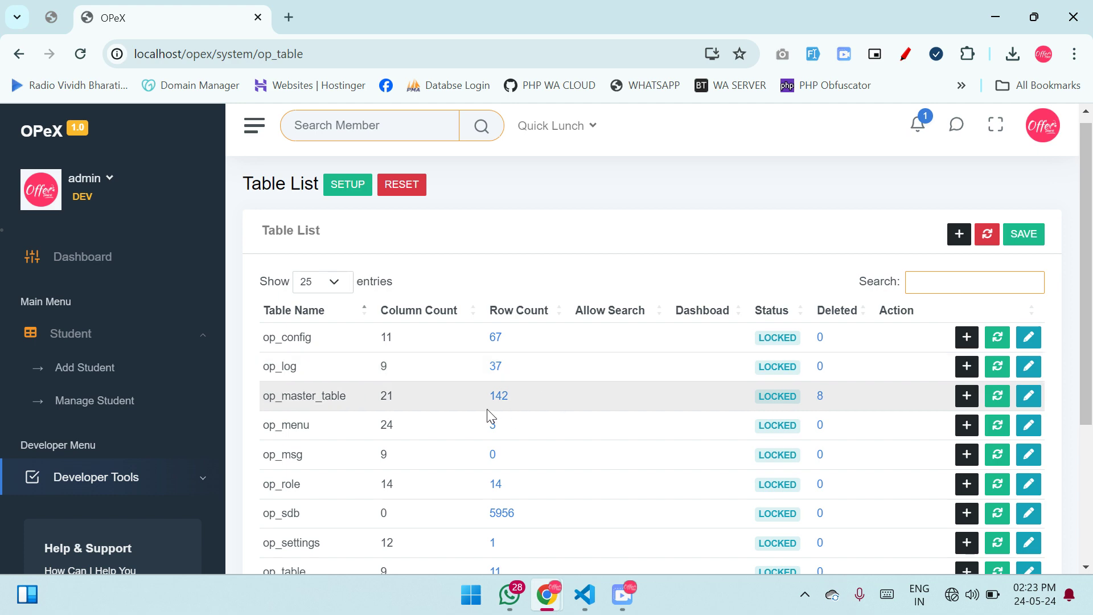
{"action": "scroll", "coordinate": [488, 415], "scroll_direction": "down", "scroll_amount": 3}
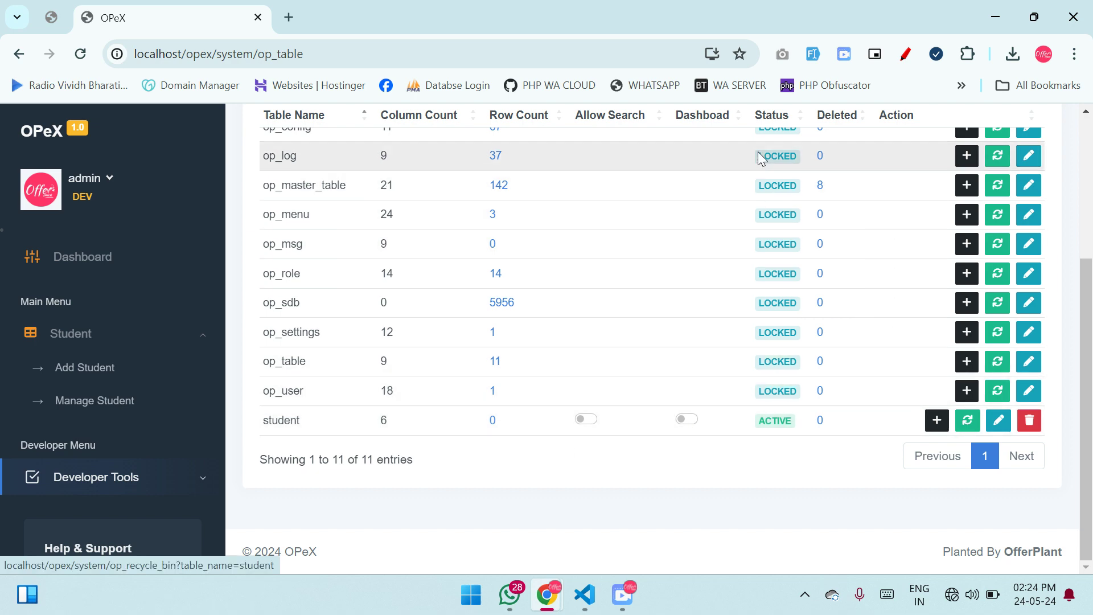
{"action": "scroll", "coordinate": [757, 152], "scroll_direction": "up", "scroll_amount": 2}
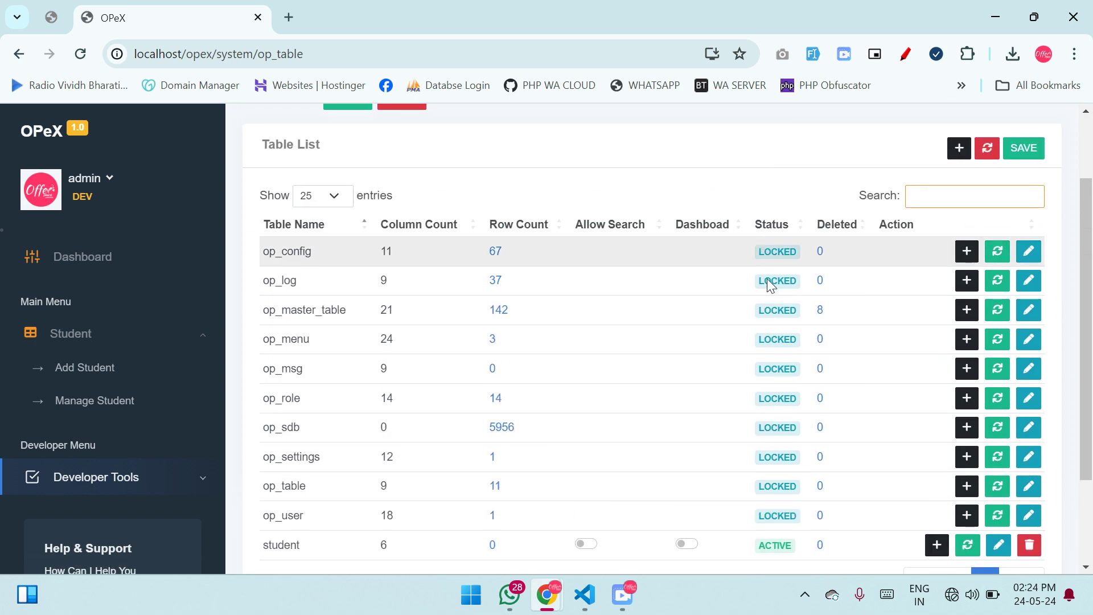
{"action": "scroll", "coordinate": [769, 324], "scroll_direction": "down", "scroll_amount": 2}
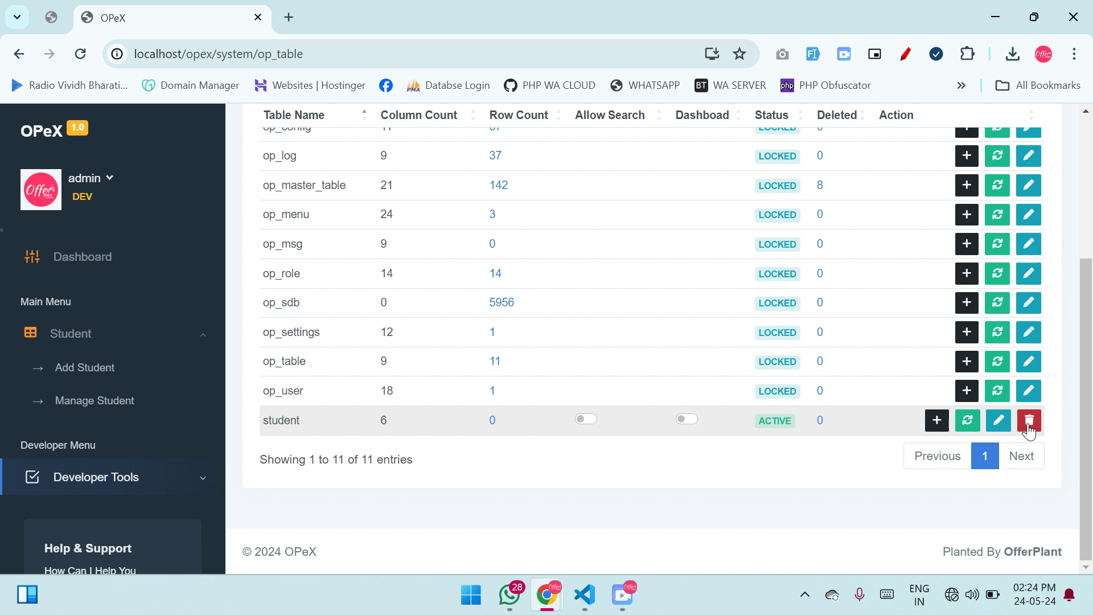
{"action": "scroll", "coordinate": [681, 288], "scroll_direction": "up", "scroll_amount": 3}
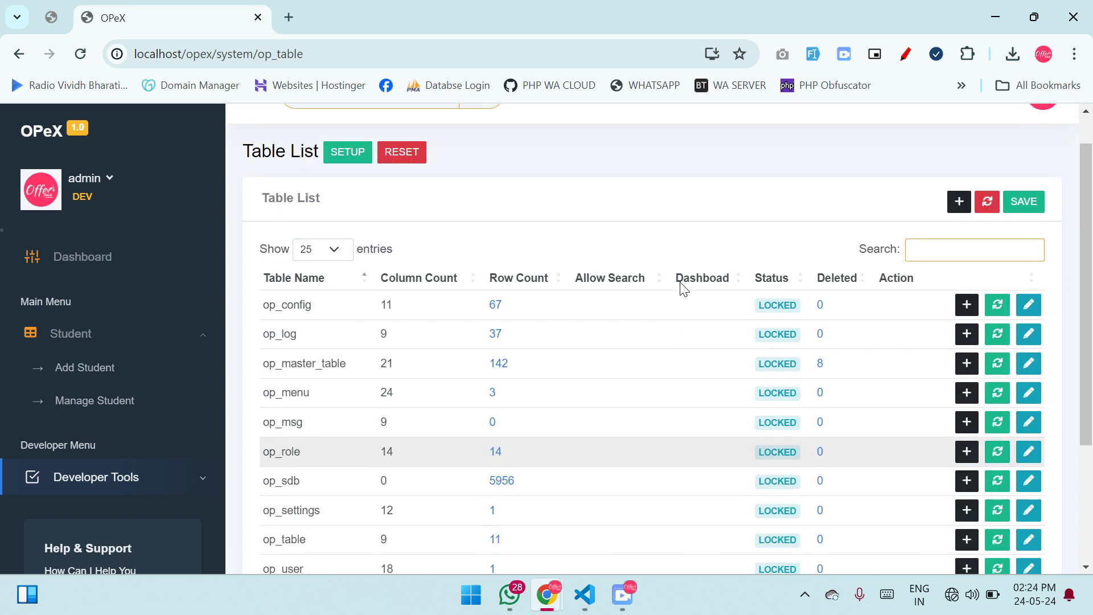
{"action": "scroll", "coordinate": [681, 288], "scroll_direction": "down", "scroll_amount": 2}
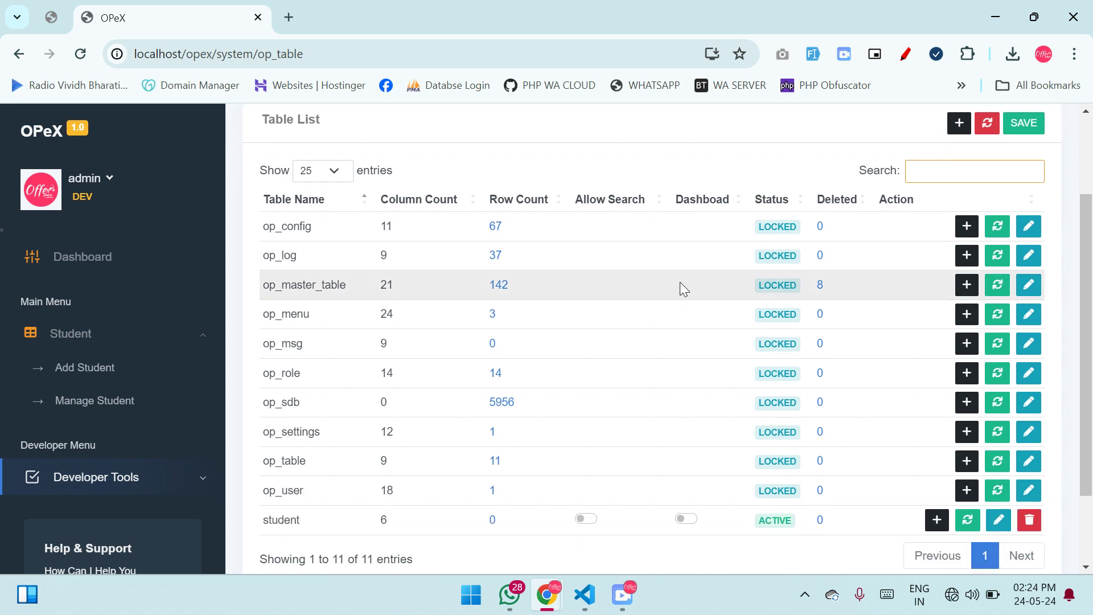
{"action": "scroll", "coordinate": [680, 285], "scroll_direction": "down", "scroll_amount": 2}
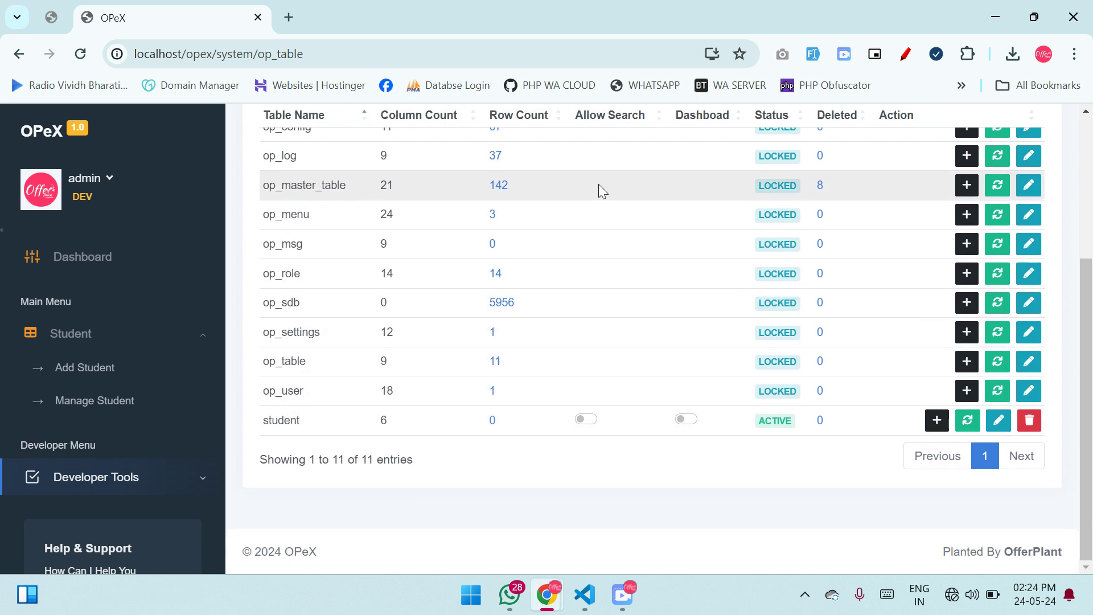
{"action": "scroll", "coordinate": [598, 183], "scroll_direction": "up", "scroll_amount": 4}
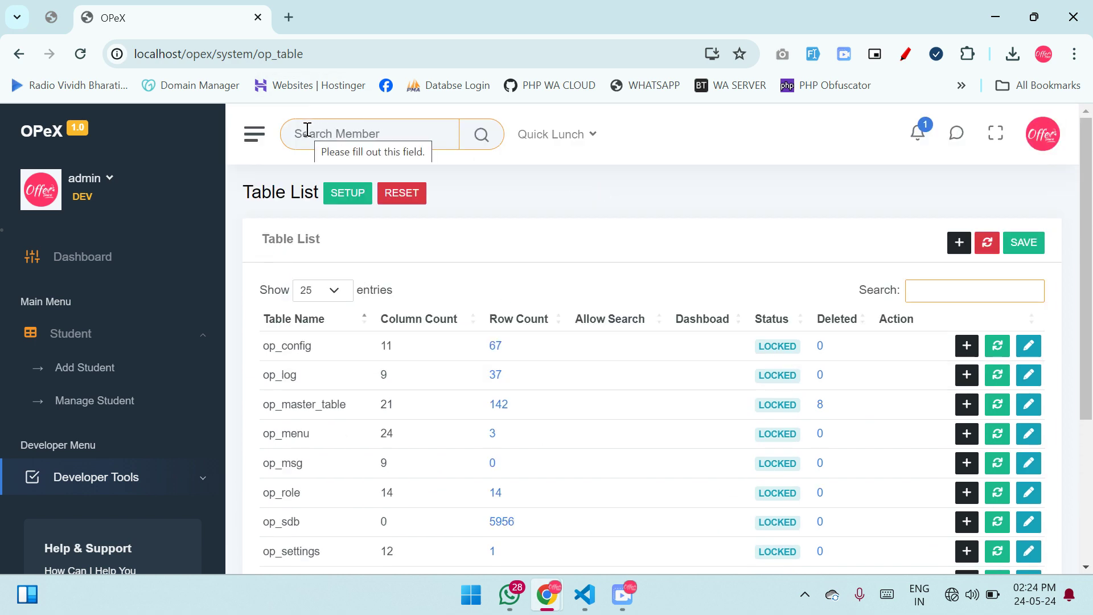
{"action": "scroll", "coordinate": [569, 271], "scroll_direction": "down", "scroll_amount": 2}
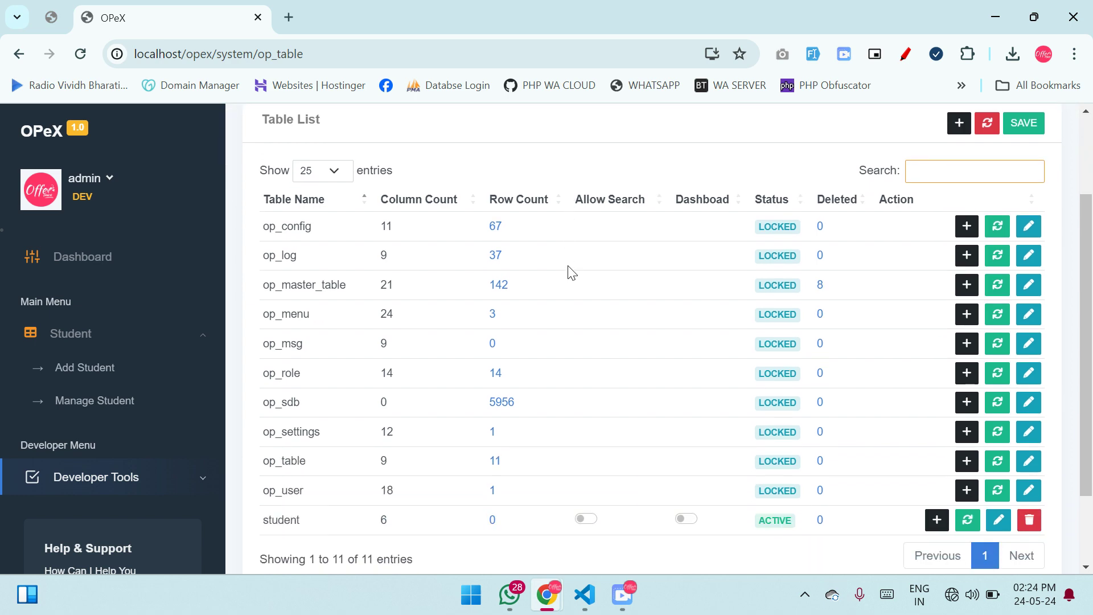
{"action": "scroll", "coordinate": [572, 272], "scroll_direction": "down", "scroll_amount": 2}
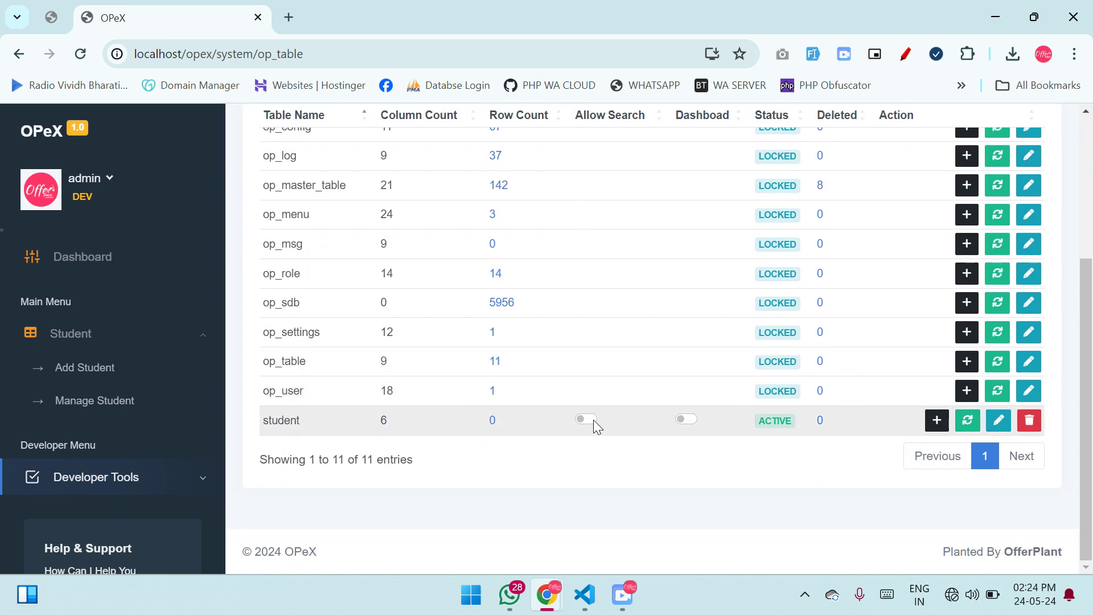
{"action": "scroll", "coordinate": [593, 419], "scroll_direction": "up", "scroll_amount": 4}
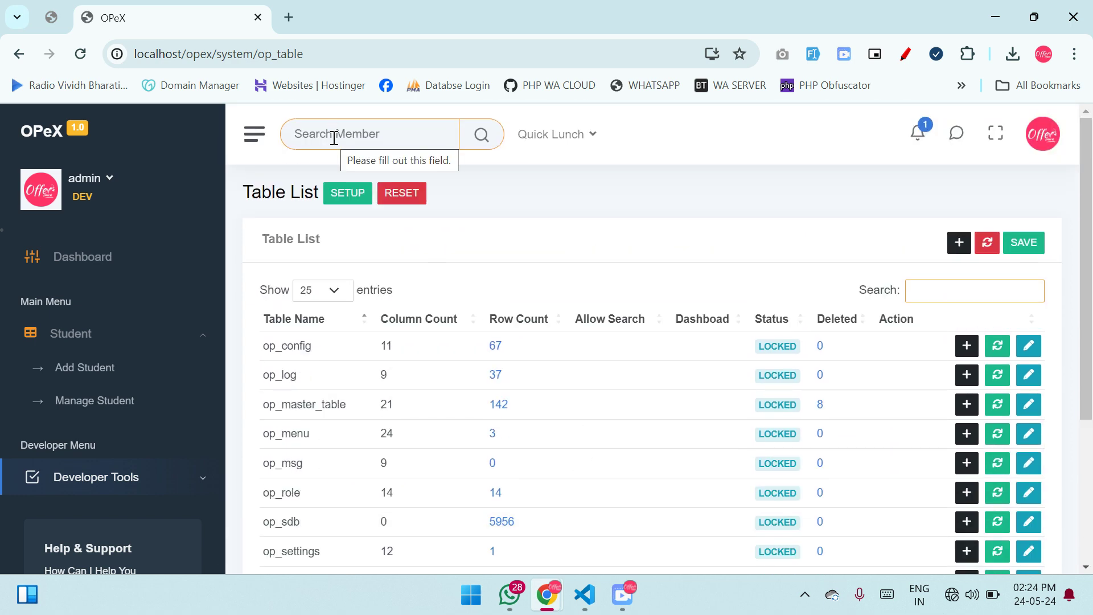
Enable the dashboard display for the student table and check the result on the dashboard
{"action": "scroll", "coordinate": [473, 176], "scroll_direction": "down", "scroll_amount": 4}
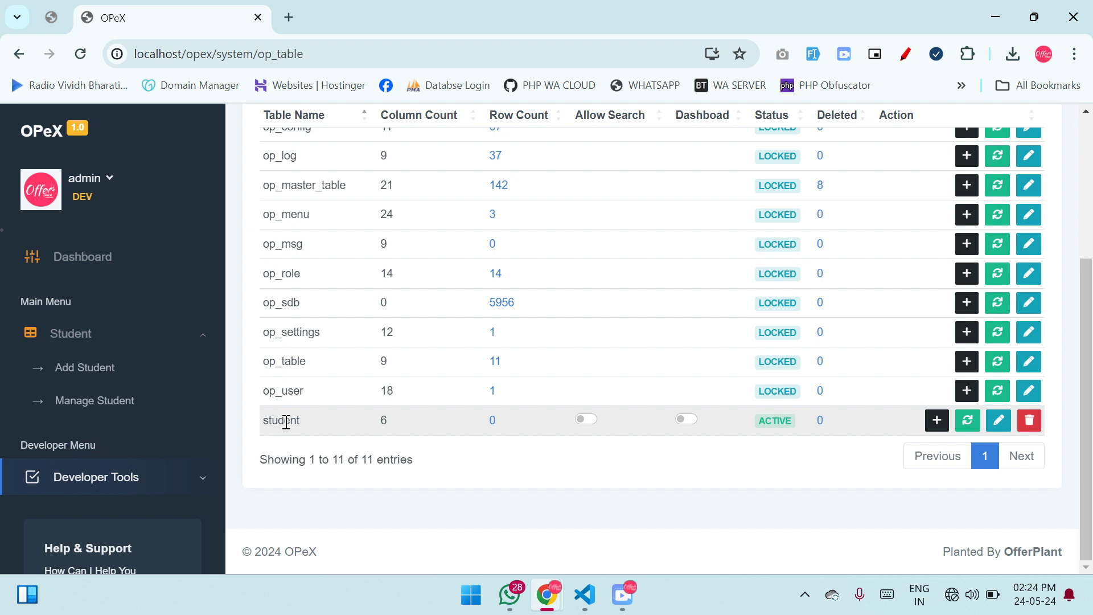
{"action": "left_click", "coordinate": [686, 419]}
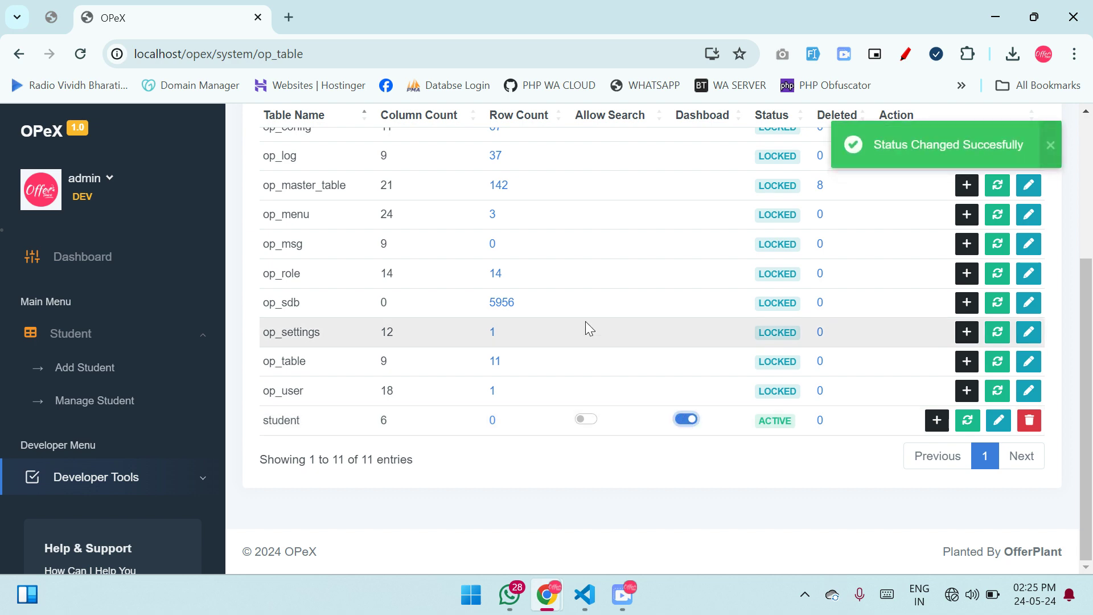
{"action": "left_click", "coordinate": [94, 256]}
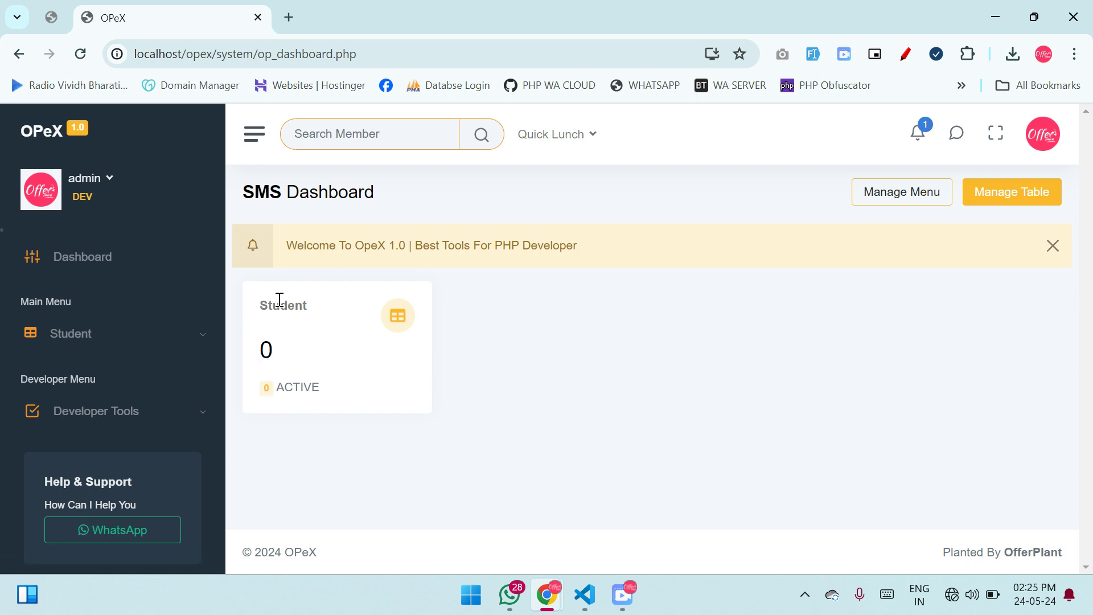
Return to the Table Manager and create a second table named exam routine
{"action": "left_click", "coordinate": [154, 426]}
{"action": "left_click", "coordinate": [122, 479]}
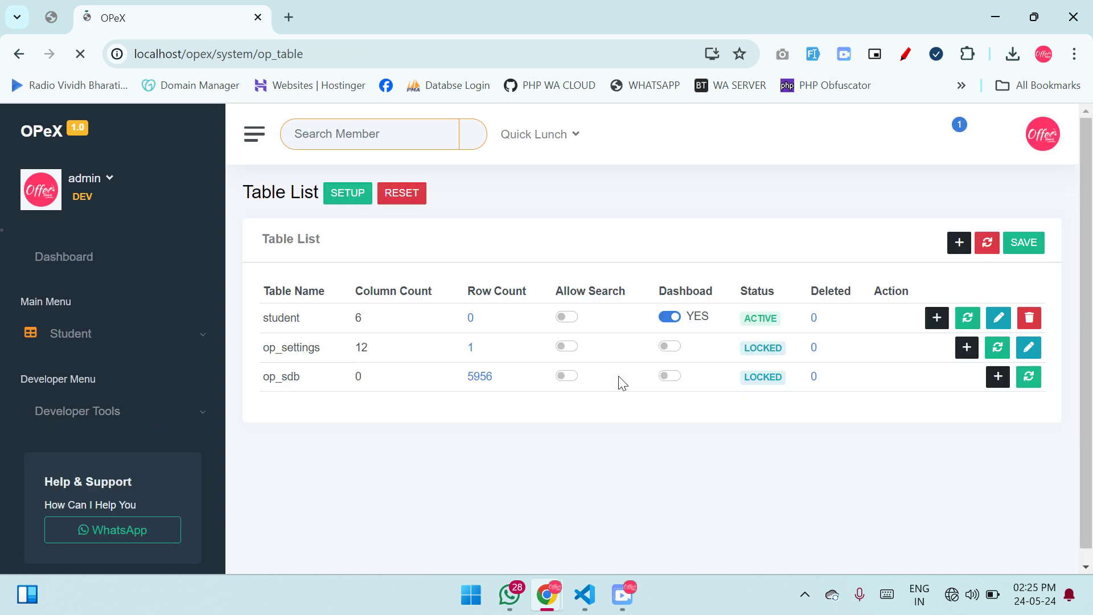
{"action": "scroll", "coordinate": [622, 381], "scroll_direction": "down", "scroll_amount": 1}
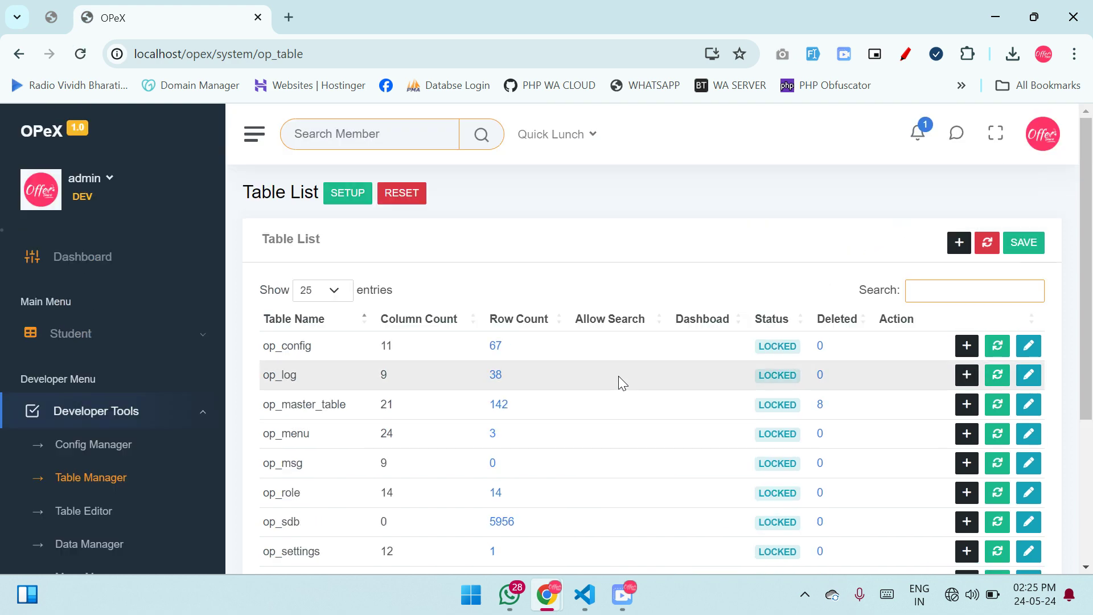
{"action": "left_click", "coordinate": [960, 245]}
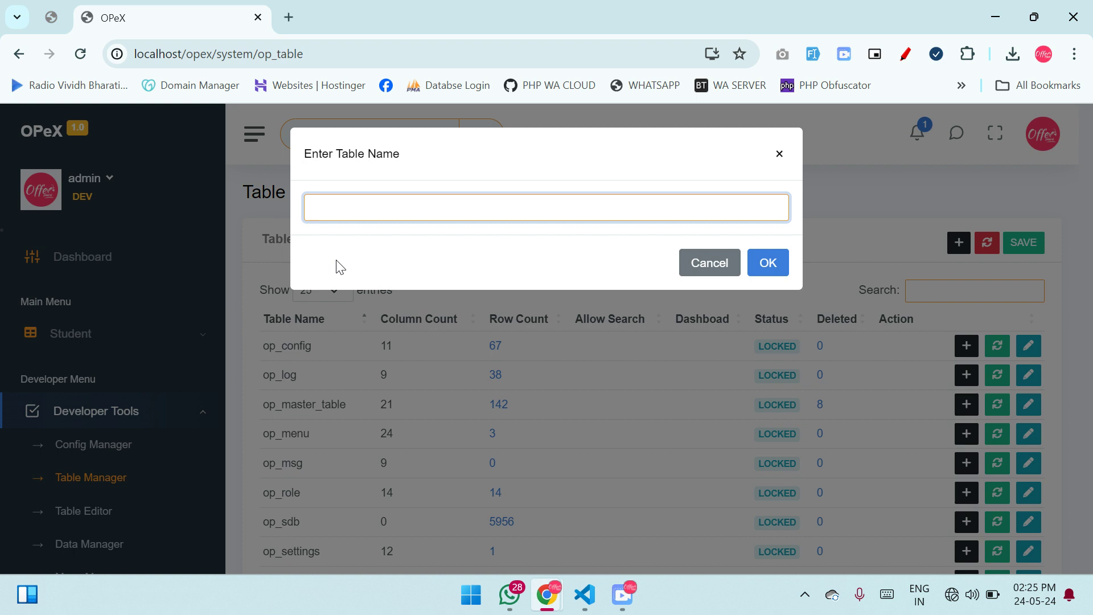
{"action": "type", "text": "exam routine"}
{"action": "left_click", "coordinate": [769, 261]}
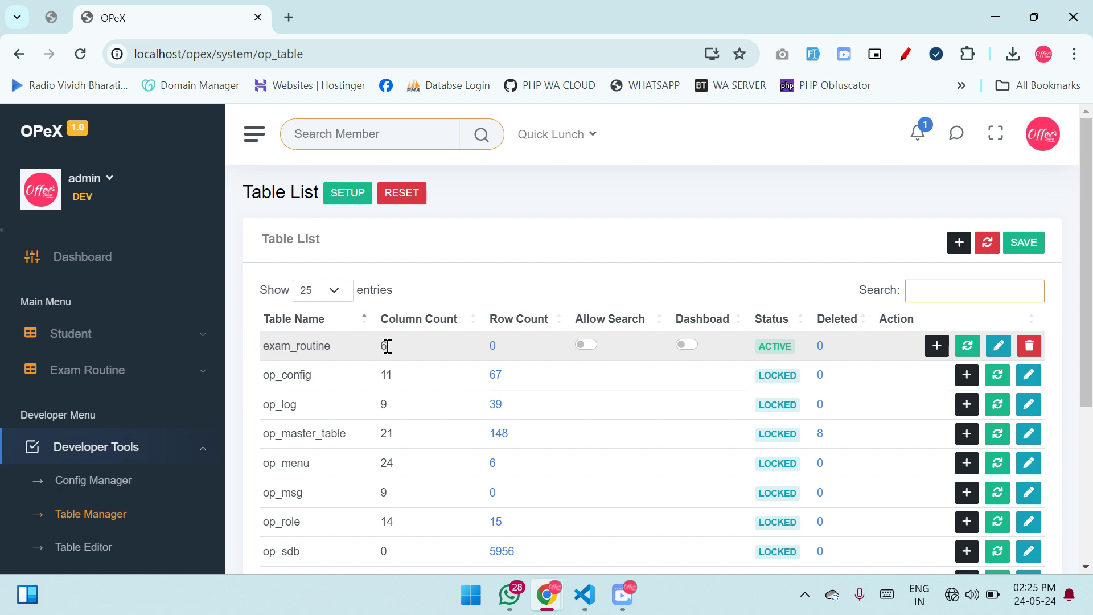
Compare the rows of the exam_routine and student tables with the locked system tables in the table list
{"action": "scroll", "coordinate": [388, 433], "scroll_direction": "down", "scroll_amount": 5}
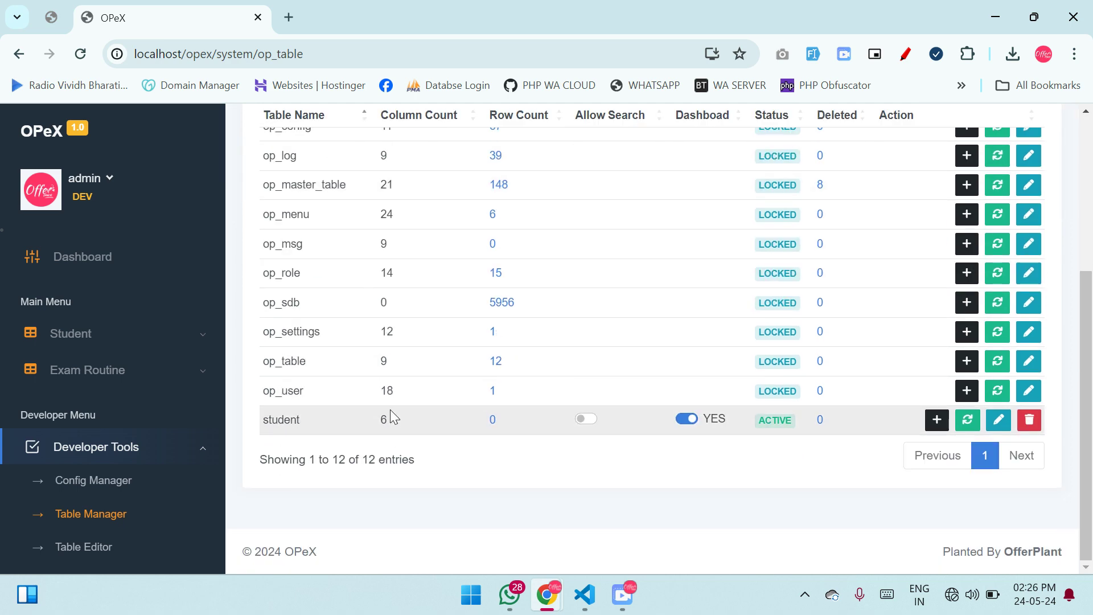
{"action": "scroll", "coordinate": [387, 420], "scroll_direction": "up", "scroll_amount": 5}
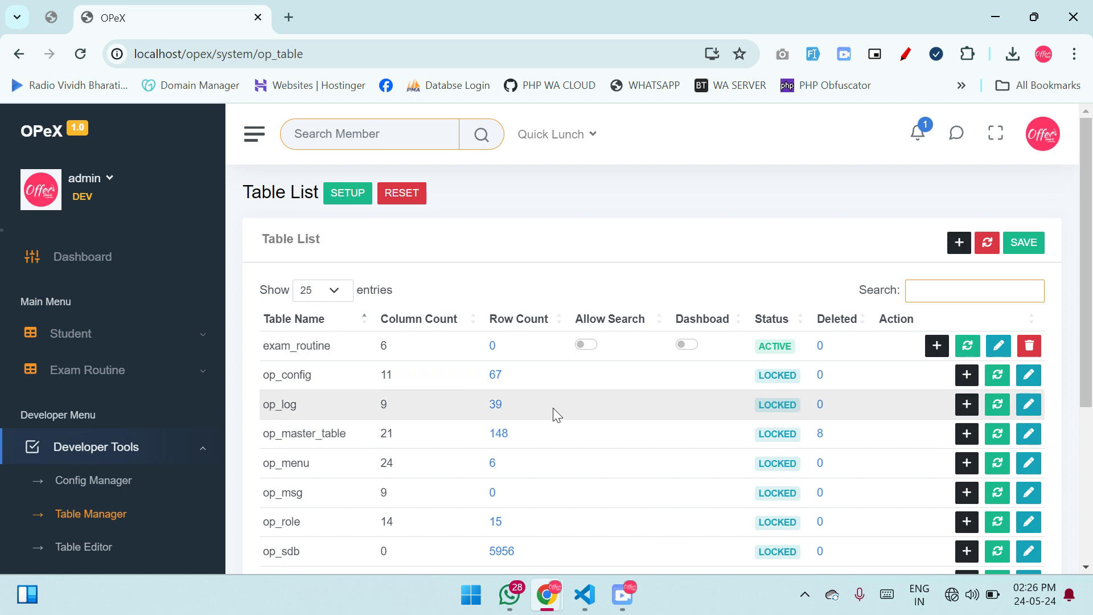
{"action": "scroll", "coordinate": [537, 419], "scroll_direction": "down", "scroll_amount": 4}
{"action": "scroll", "coordinate": [537, 418], "scroll_direction": "up", "scroll_amount": 2}
{"action": "scroll", "coordinate": [537, 419], "scroll_direction": "up", "scroll_amount": 3}
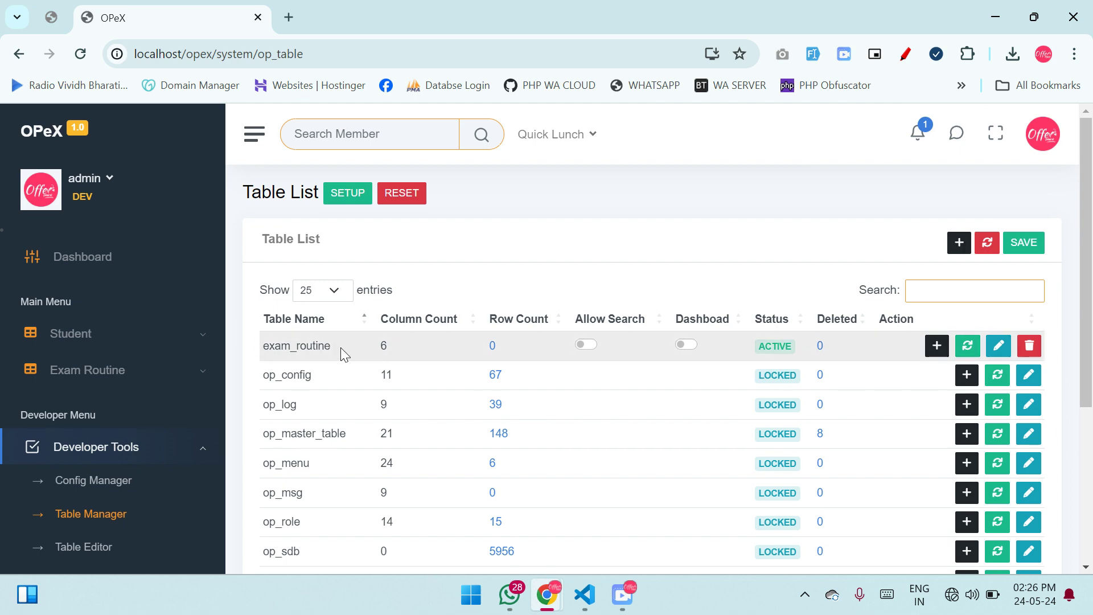
{"action": "scroll", "coordinate": [590, 358], "scroll_direction": "down", "scroll_amount": 4}
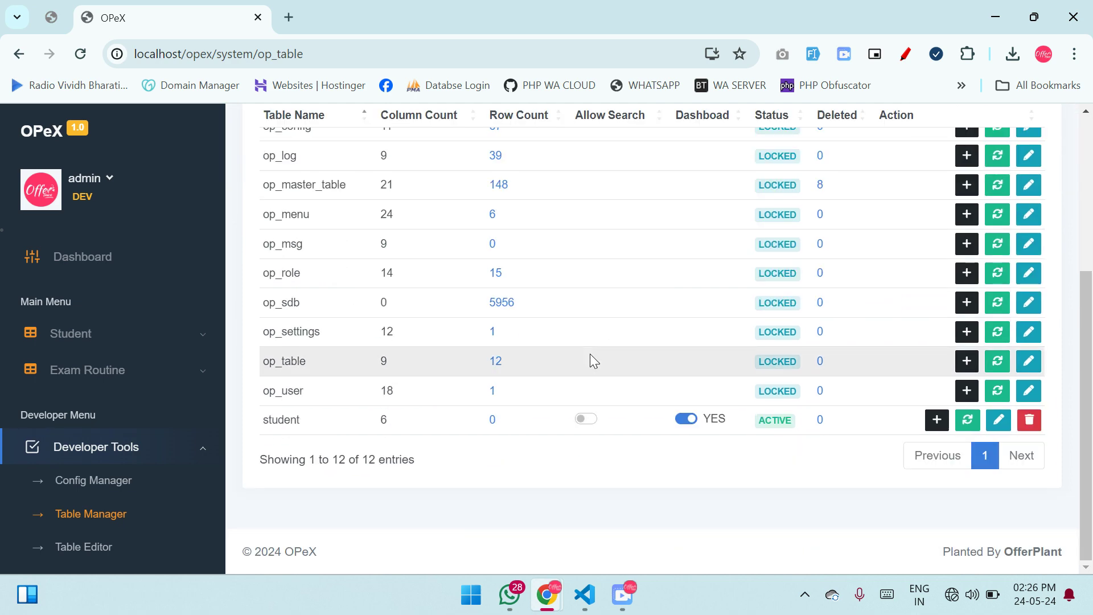
{"action": "scroll", "coordinate": [590, 358], "scroll_direction": "up", "scroll_amount": 4}
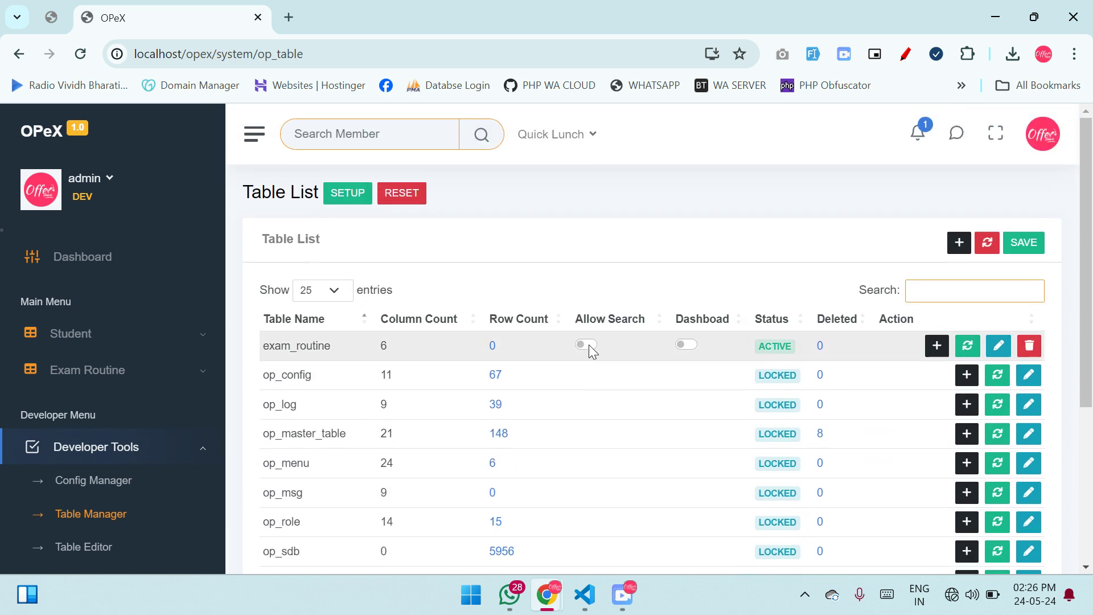
Enable Allow Search and the dashboard display for the exam_routine table, and check the result on the dashboard
{"action": "left_click", "coordinate": [586, 344]}
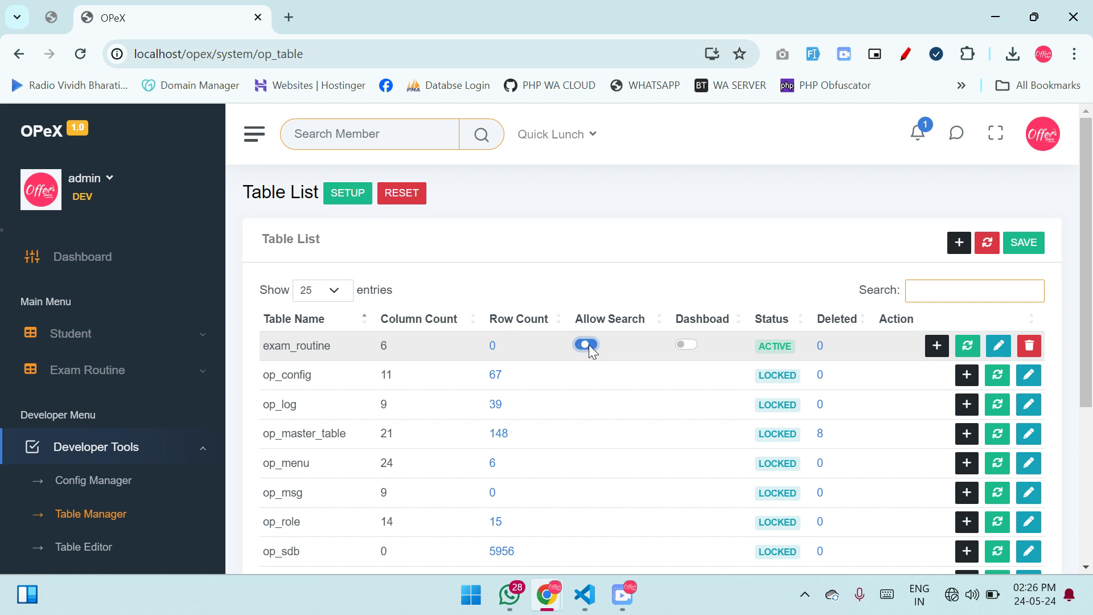
{"action": "left_click", "coordinate": [690, 344]}
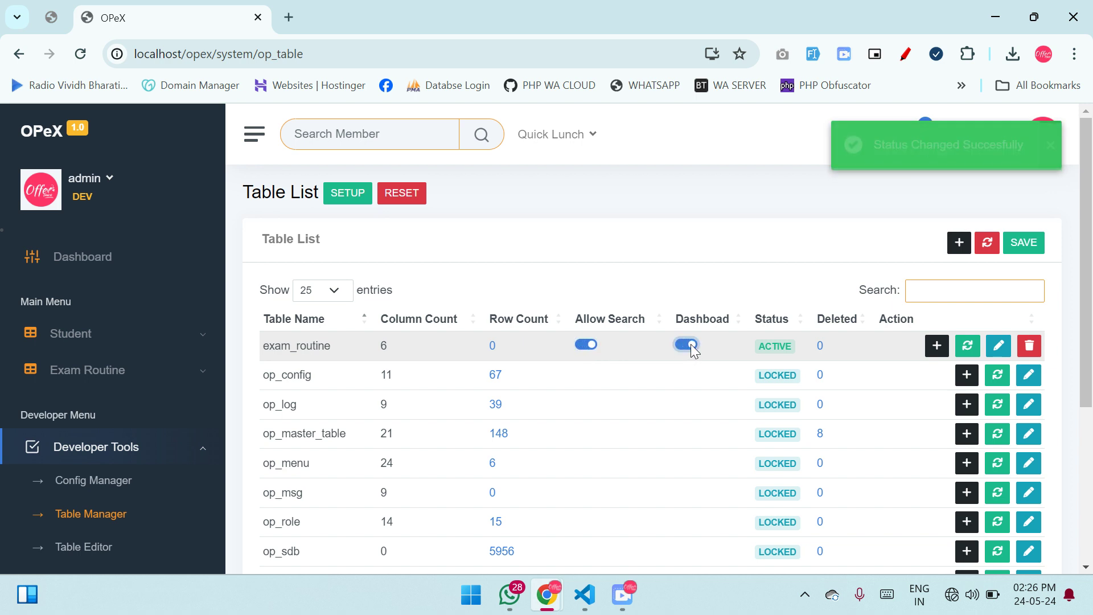
{"action": "left_click", "coordinate": [84, 261]}
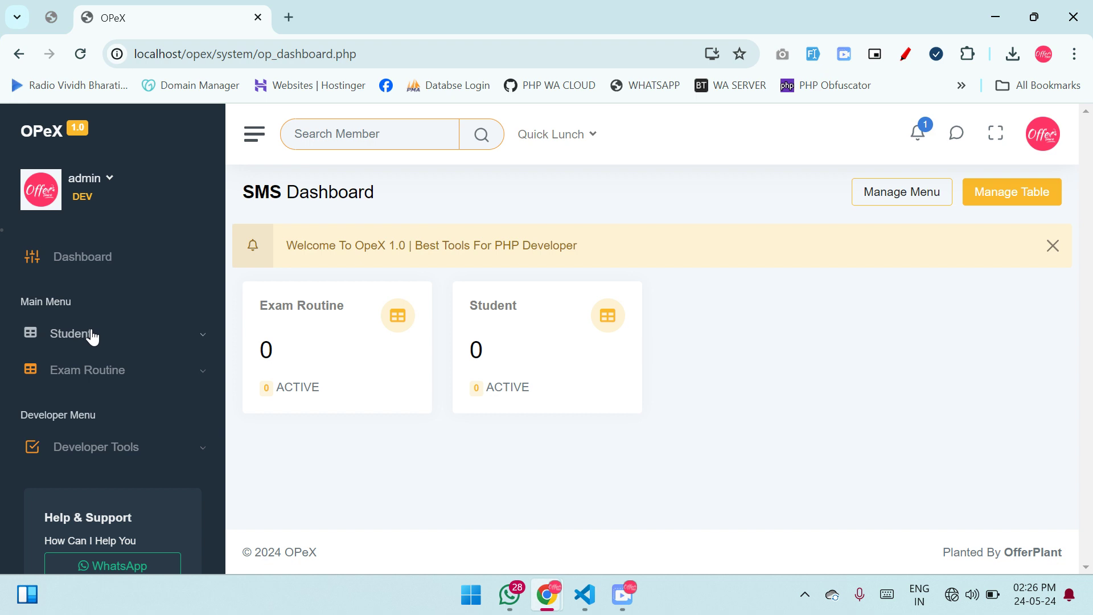
Examine the add and manage entries in the Exam Routine and Student menus
{"action": "left_click", "coordinate": [123, 374]}
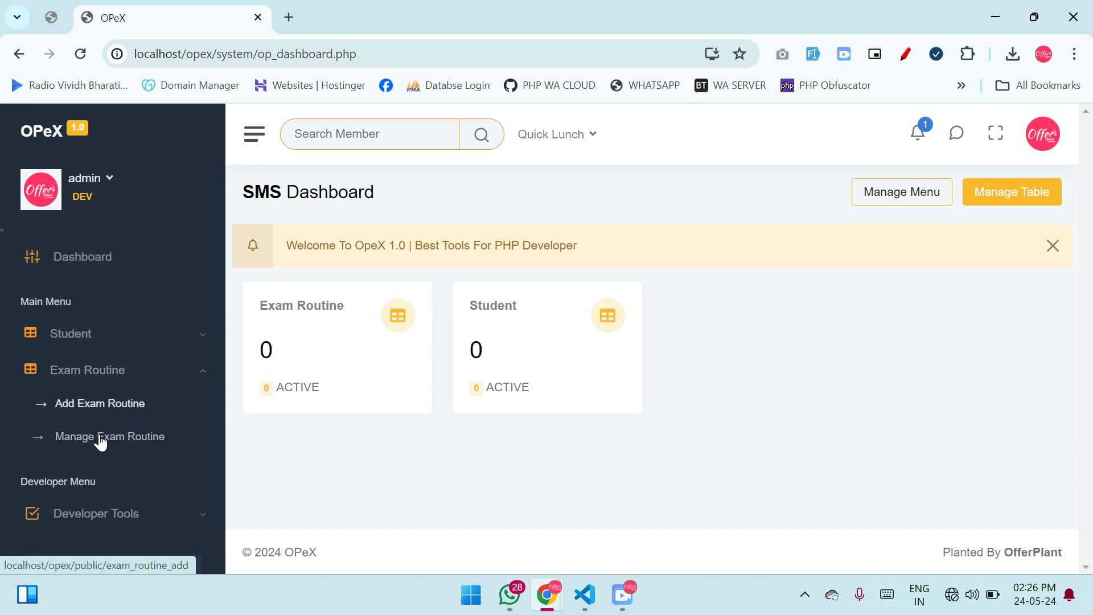
{"action": "left_click", "coordinate": [157, 335]}
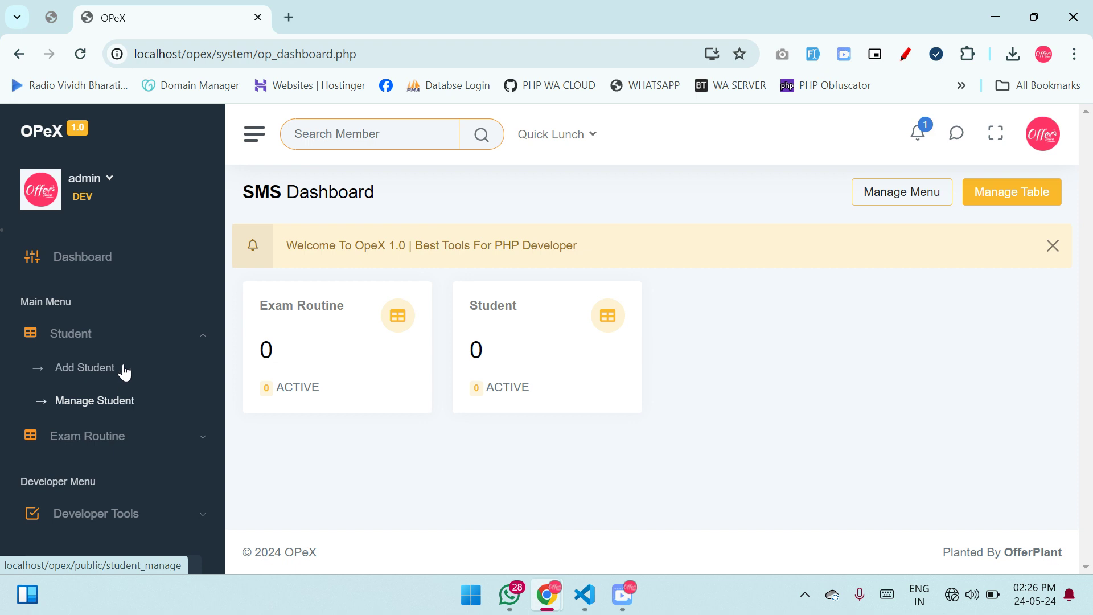
{"action": "left_click", "coordinate": [118, 340]}
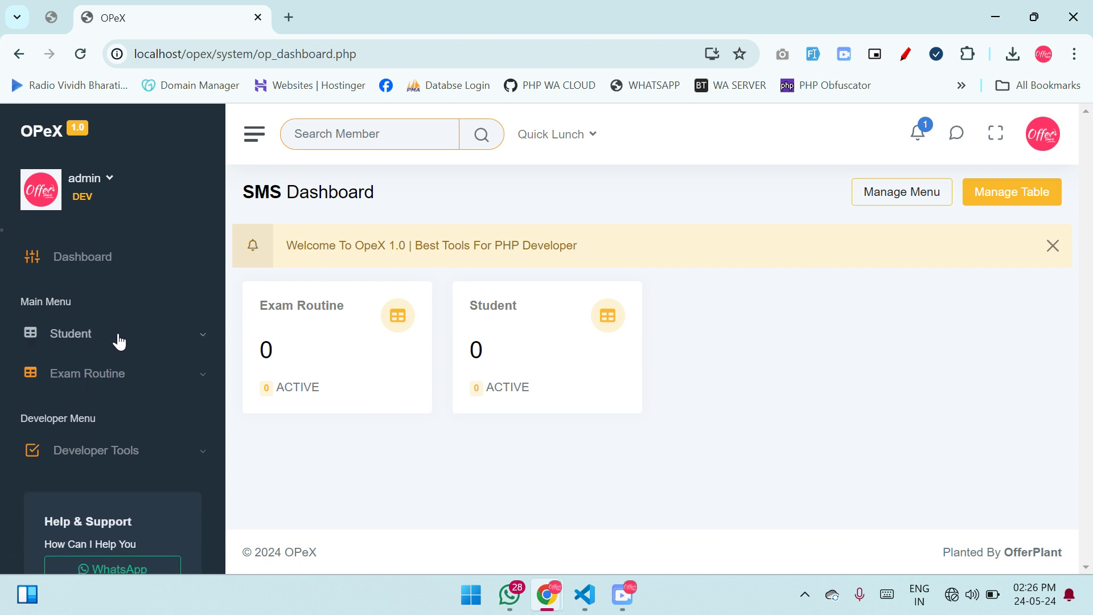
{"action": "left_click", "coordinate": [97, 261]}
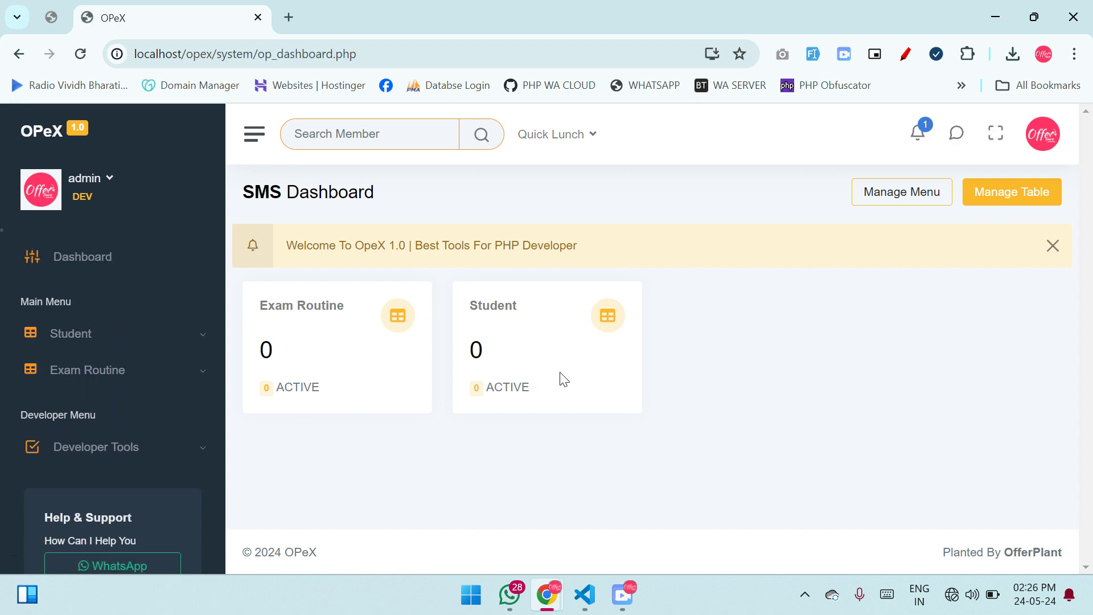
Return to the Table Manager, read the deletion warning for the exam_routine table and permanently delete the table
{"action": "left_click", "coordinate": [146, 446]}
{"action": "scroll", "coordinate": [139, 524], "scroll_direction": "down", "scroll_amount": 2}
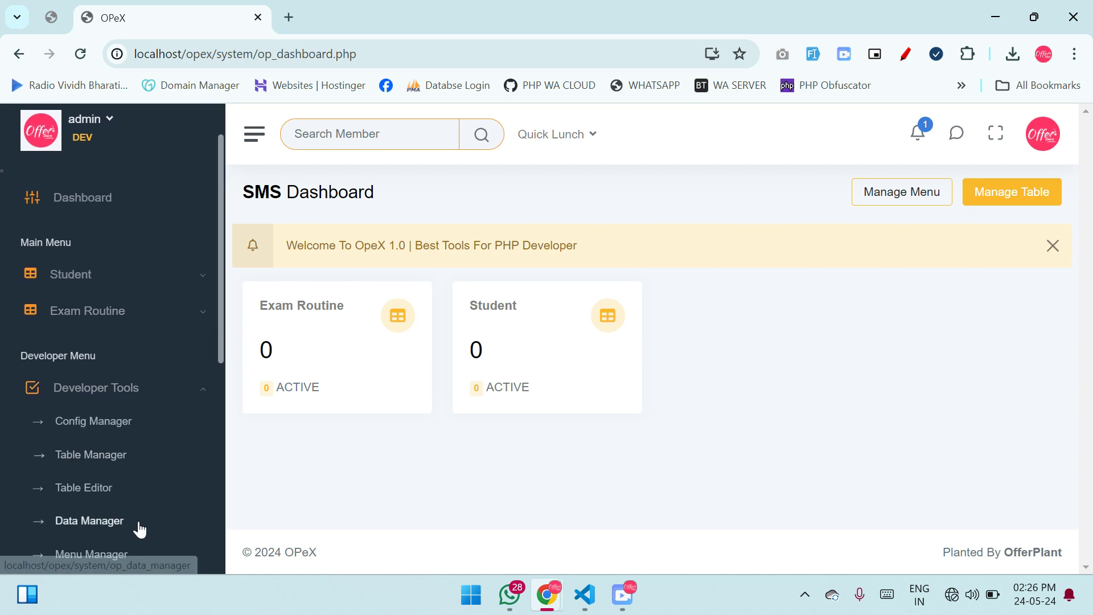
{"action": "left_click", "coordinate": [91, 428]}
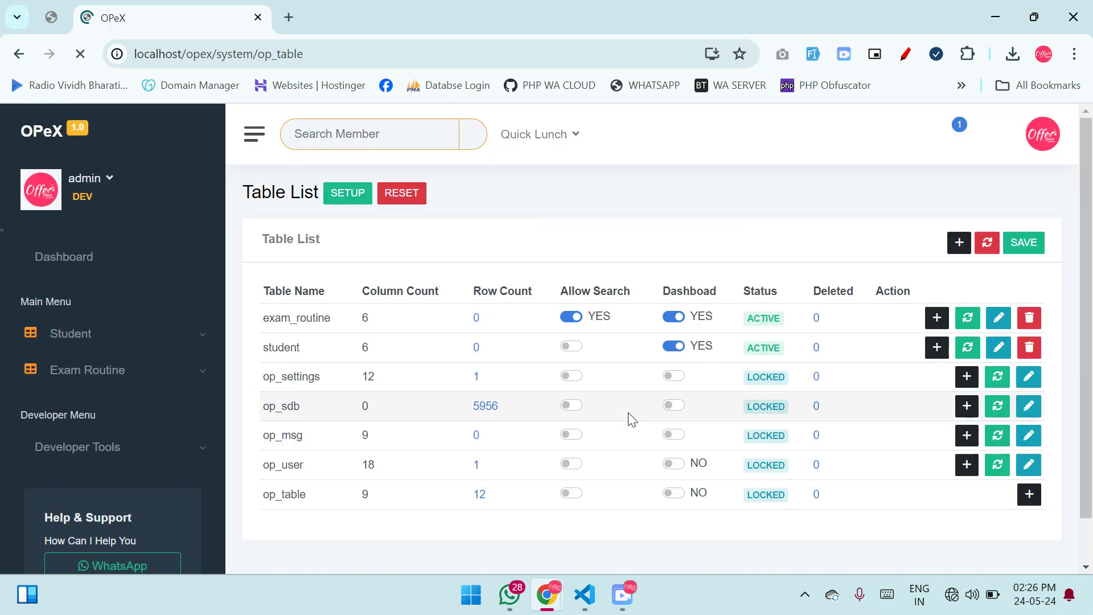
{"action": "scroll", "coordinate": [545, 448], "scroll_direction": "down", "scroll_amount": 1}
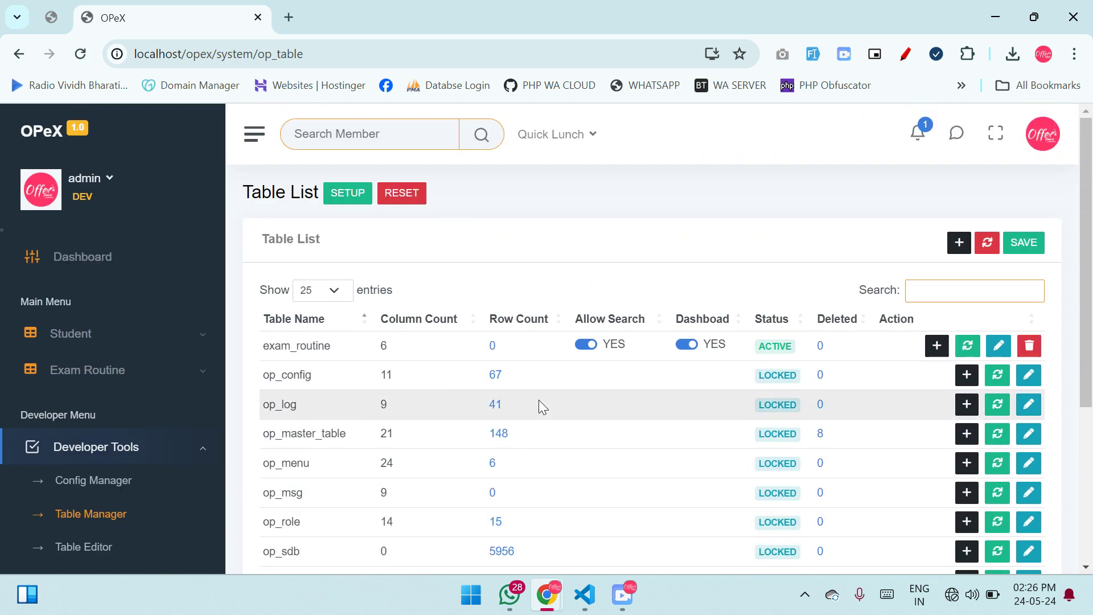
{"action": "scroll", "coordinate": [484, 400], "scroll_direction": "down", "scroll_amount": 2}
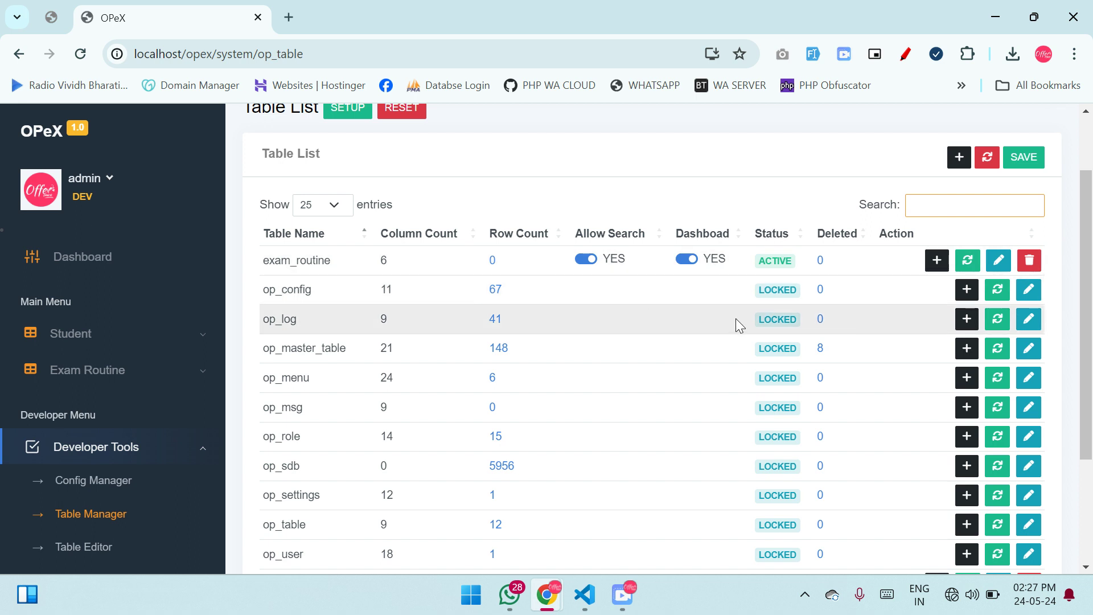
{"action": "left_click", "coordinate": [1030, 260]}
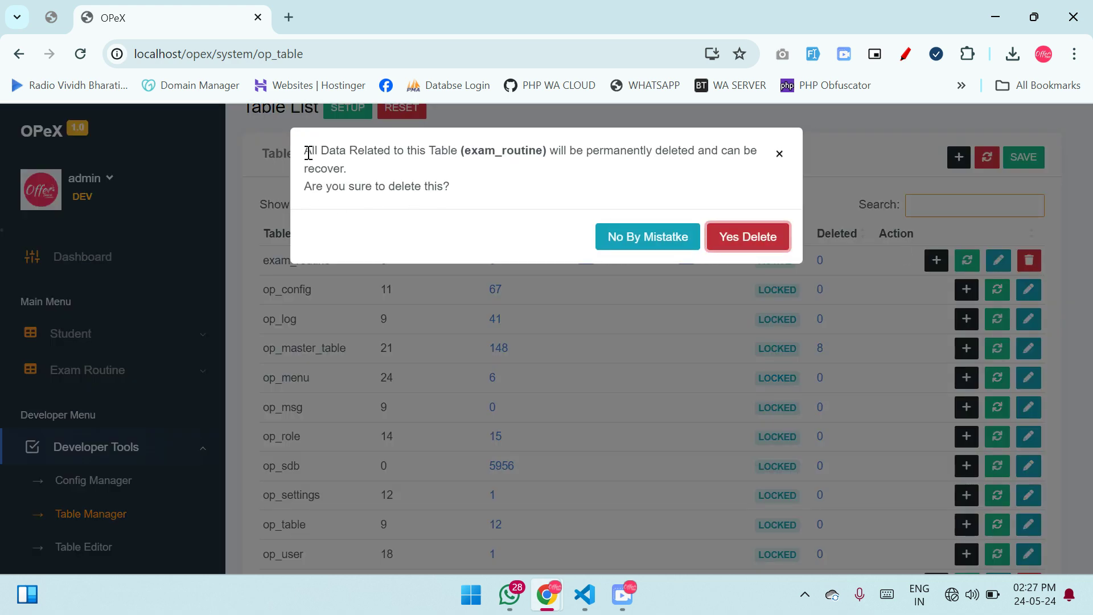
{"action": "left_click_drag", "start_coordinate": [306, 150], "coordinate": [757, 153]}
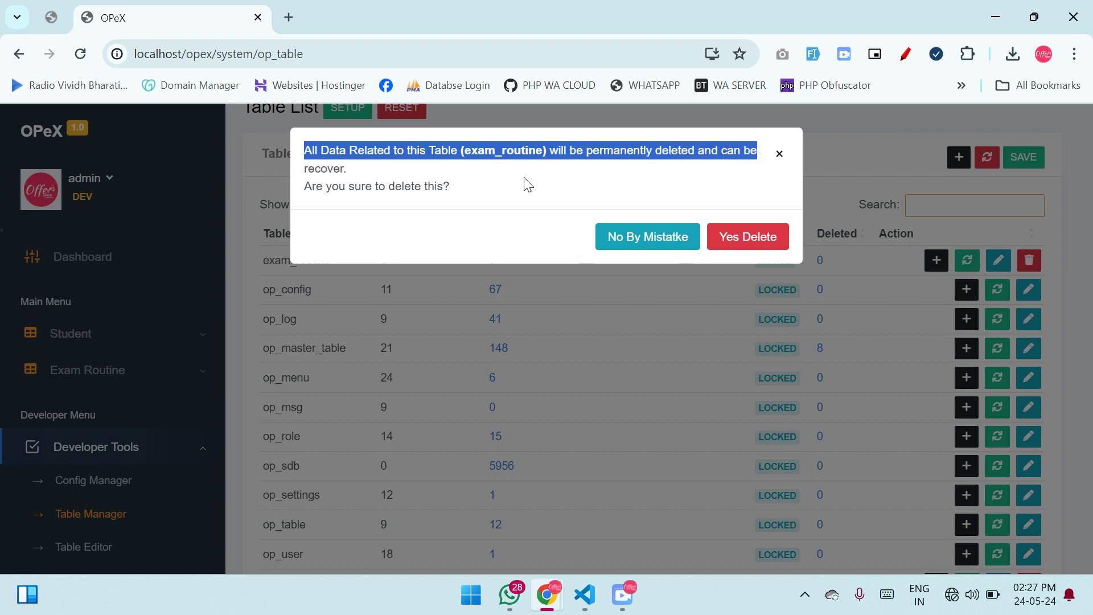
{"action": "left_click_drag", "start_coordinate": [322, 168], "coordinate": [369, 173]}
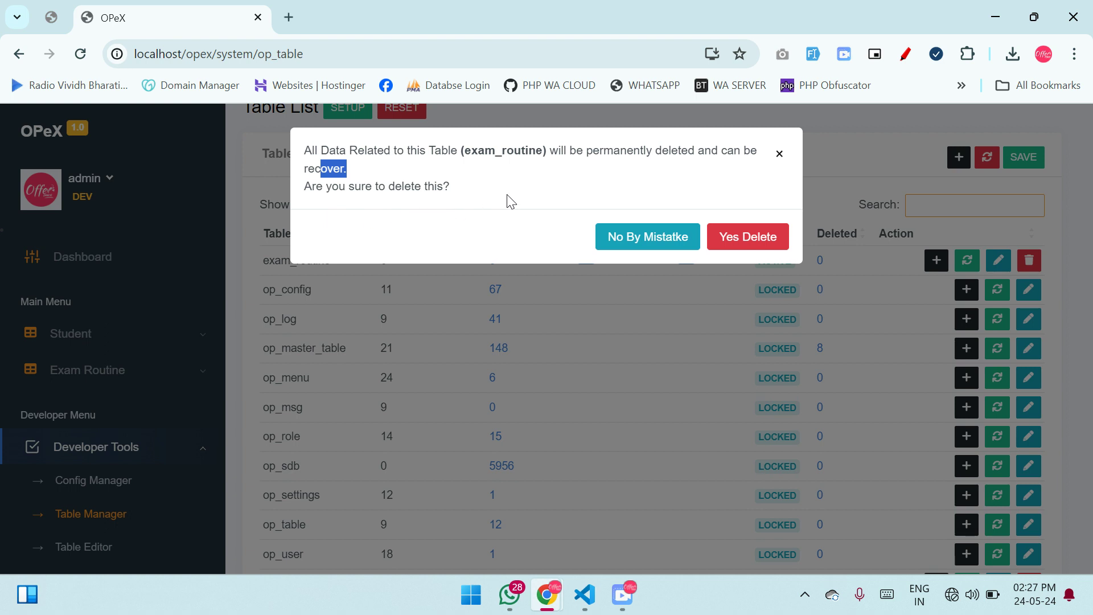
{"action": "left_click", "coordinate": [493, 217]}
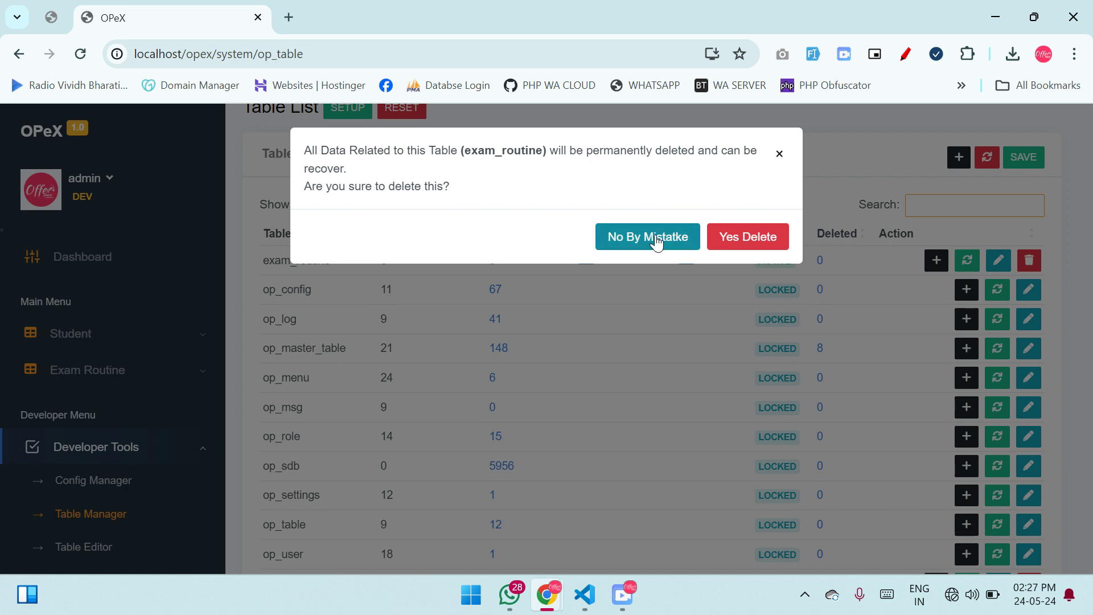
{"action": "left_click", "coordinate": [747, 237]}
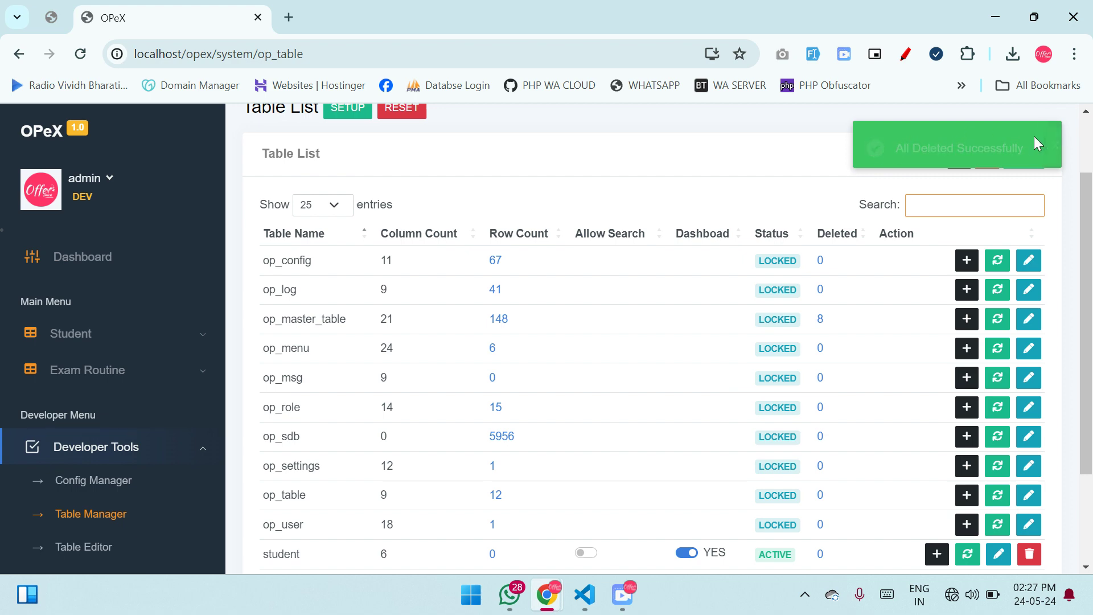
Check the table list, the dashboard and the main menu for the effect of deleting exam_routine
{"action": "scroll", "coordinate": [661, 258], "scroll_direction": "down", "scroll_amount": 3}
{"action": "scroll", "coordinate": [658, 272], "scroll_direction": "up", "scroll_amount": 5}
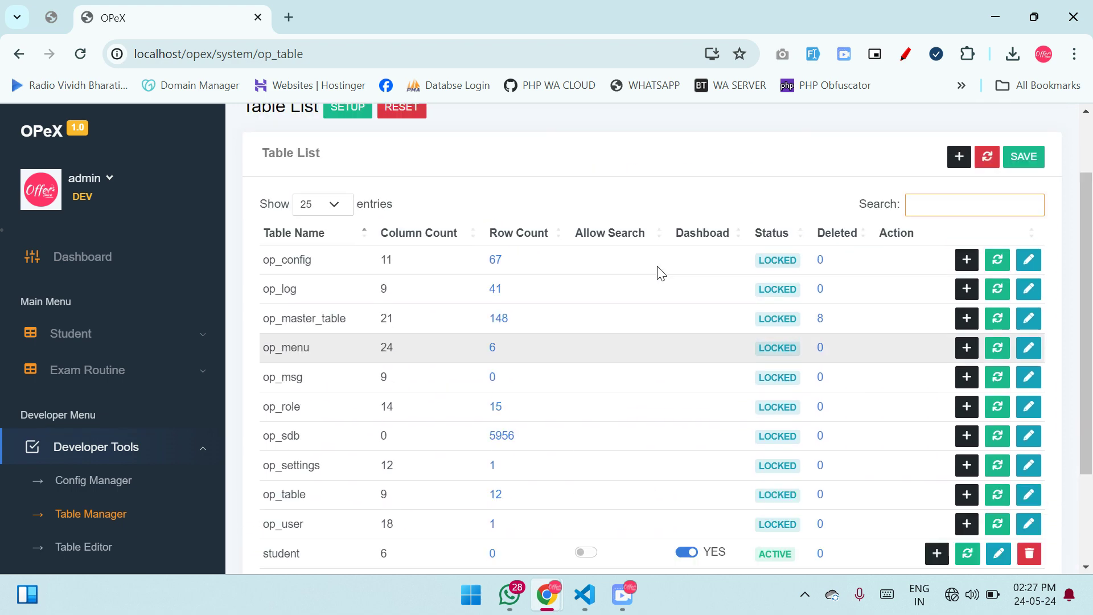
{"action": "scroll", "coordinate": [1, 332], "scroll_direction": "down", "scroll_amount": 6}
{"action": "scroll", "coordinate": [65, 221], "scroll_direction": "up", "scroll_amount": 6}
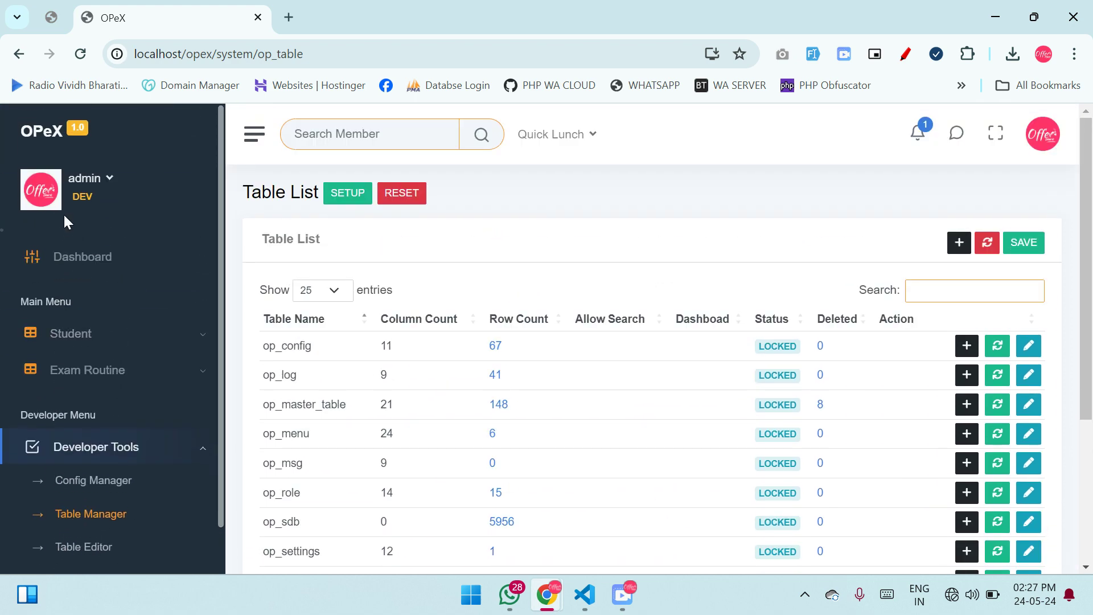
{"action": "left_click", "coordinate": [98, 259]}
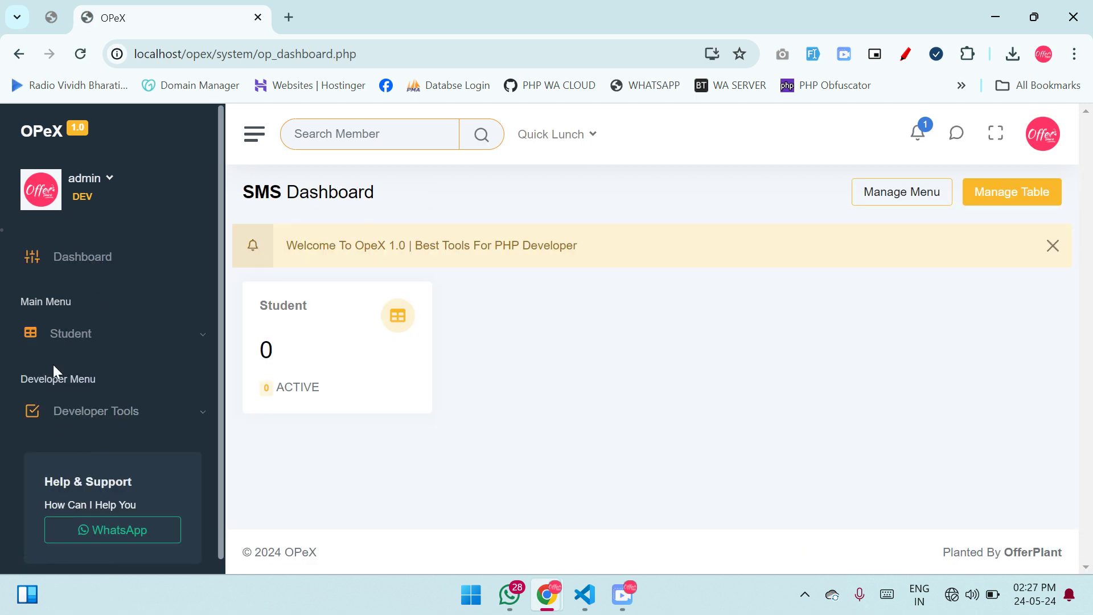
{"action": "left_click", "coordinate": [54, 335]}
Reopen the Table Manager and examine the remaining system tables and the student table's row
{"action": "left_click", "coordinate": [108, 489]}
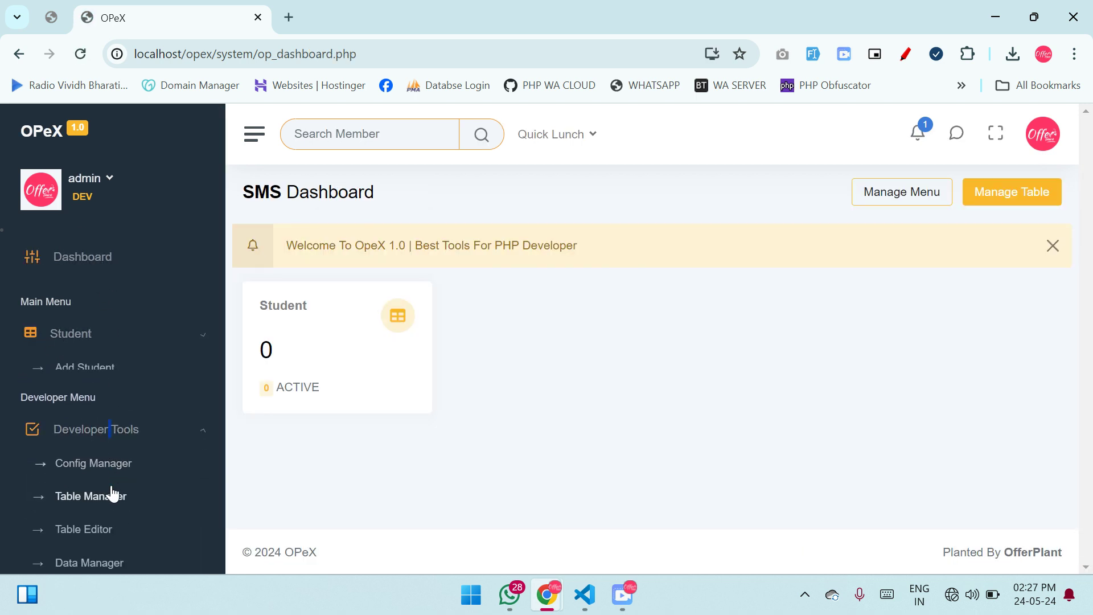
{"action": "left_click", "coordinate": [108, 476]}
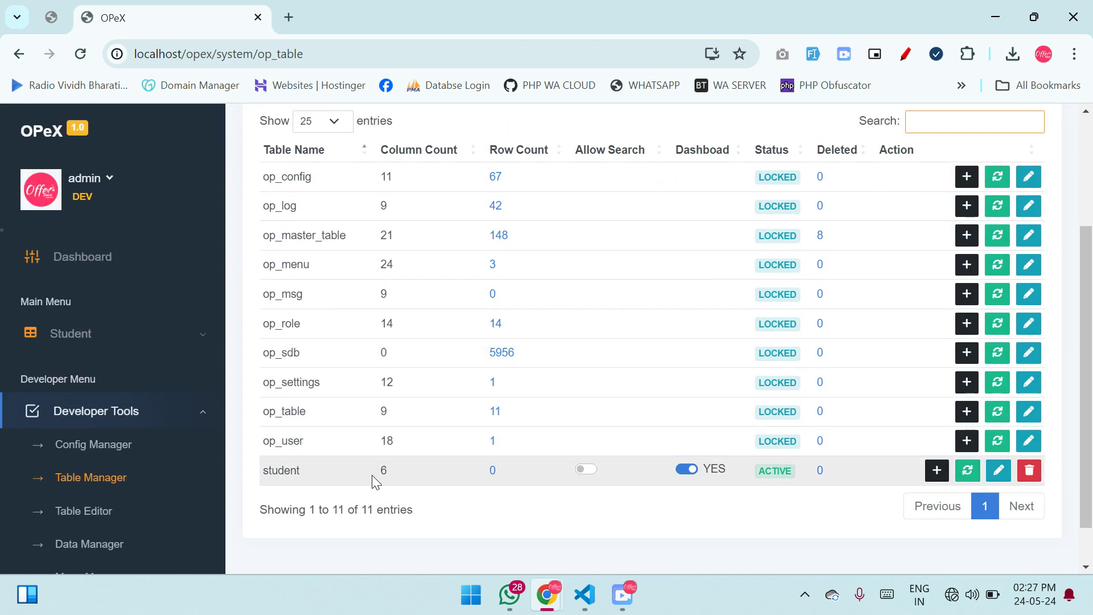
{"action": "scroll", "coordinate": [624, 377], "scroll_direction": "down", "scroll_amount": 4}
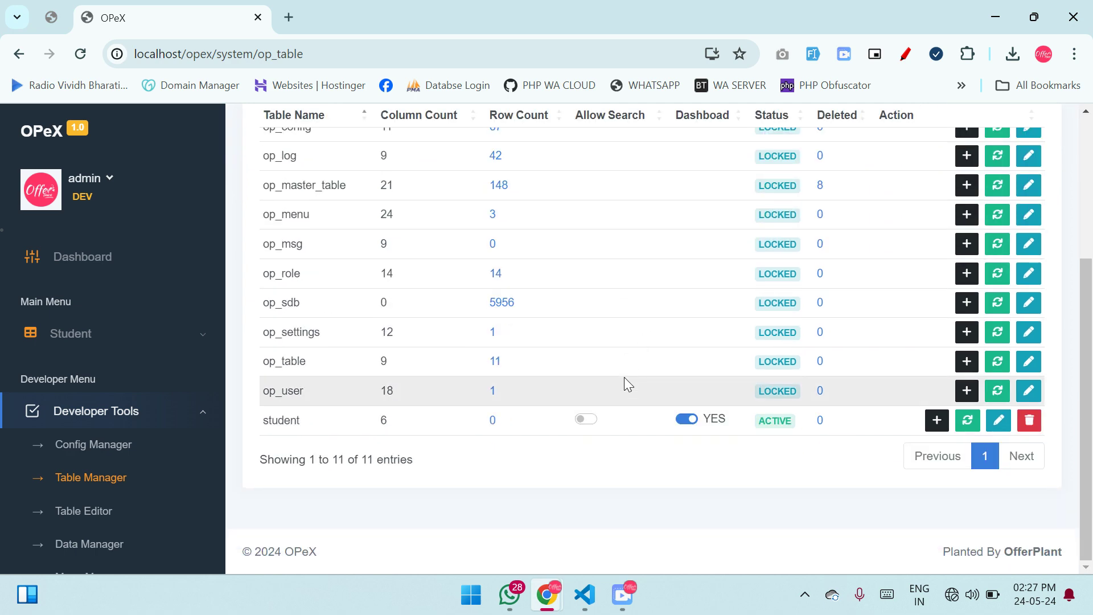
{"action": "scroll", "coordinate": [501, 407], "scroll_direction": "up", "scroll_amount": 4}
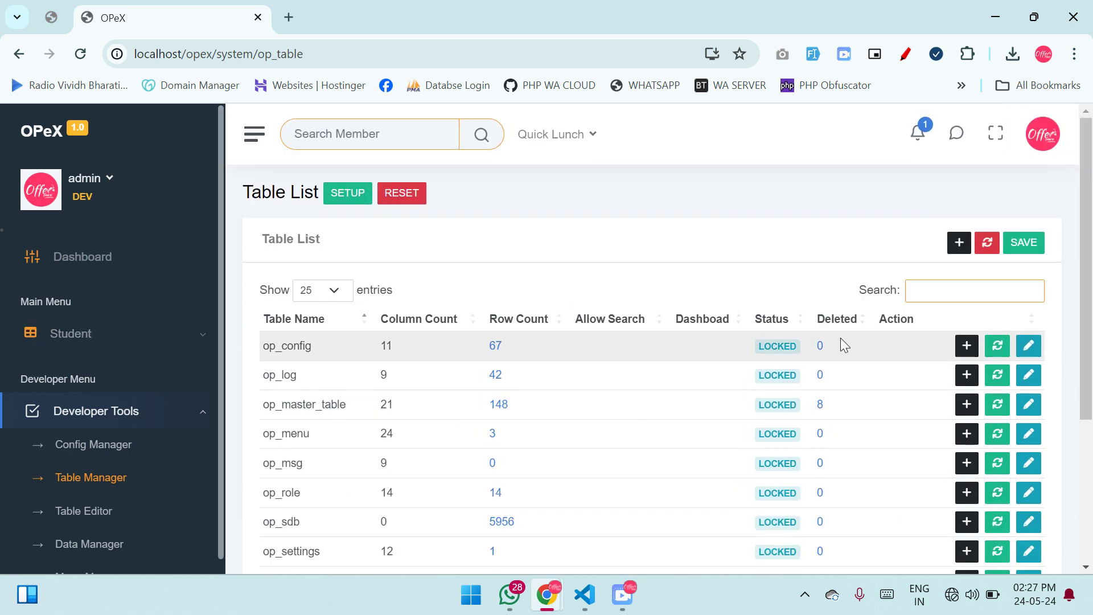
{"action": "scroll", "coordinate": [877, 344], "scroll_direction": "down", "scroll_amount": 4}
{"action": "scroll", "coordinate": [917, 353], "scroll_direction": "up", "scroll_amount": 5}
{"action": "scroll", "coordinate": [446, 297], "scroll_direction": "down", "scroll_amount": 4}
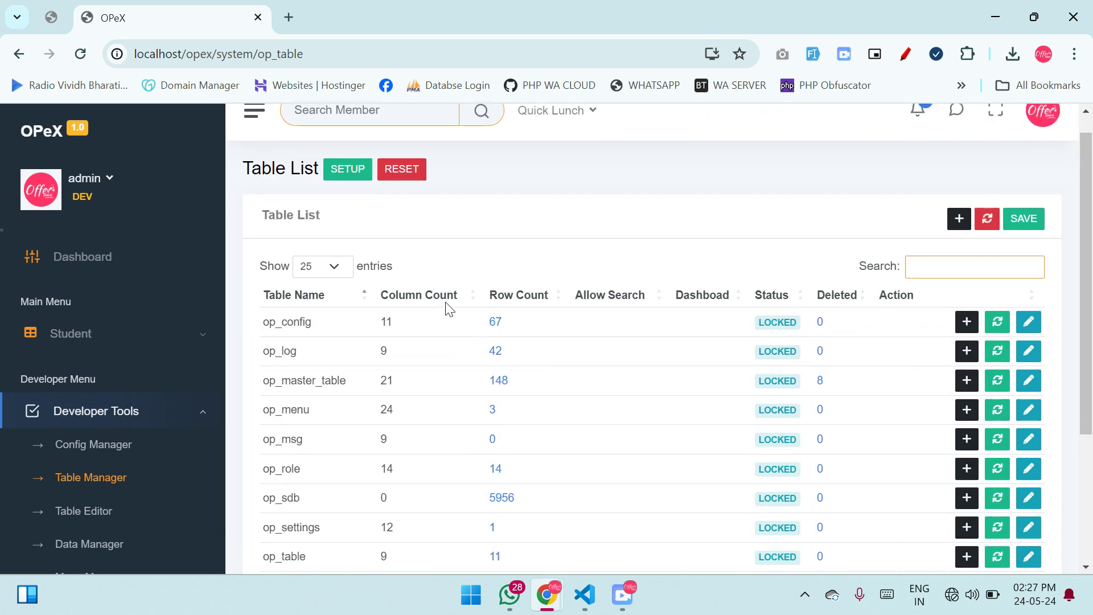
{"action": "scroll", "coordinate": [446, 302], "scroll_direction": "up", "scroll_amount": 4}
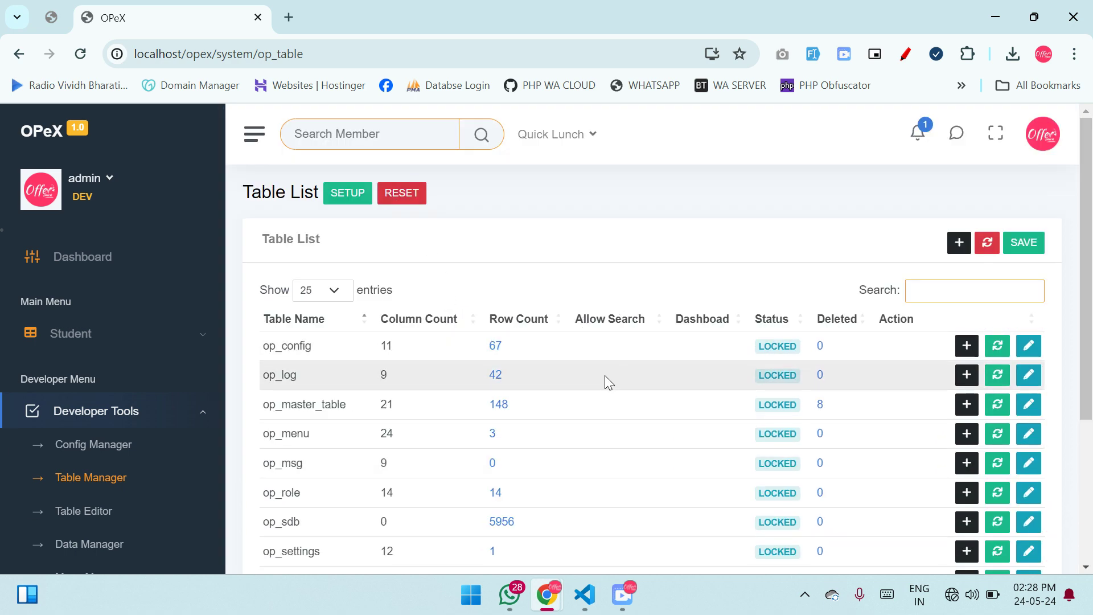
{"action": "scroll", "coordinate": [383, 361], "scroll_direction": "down", "scroll_amount": 4}
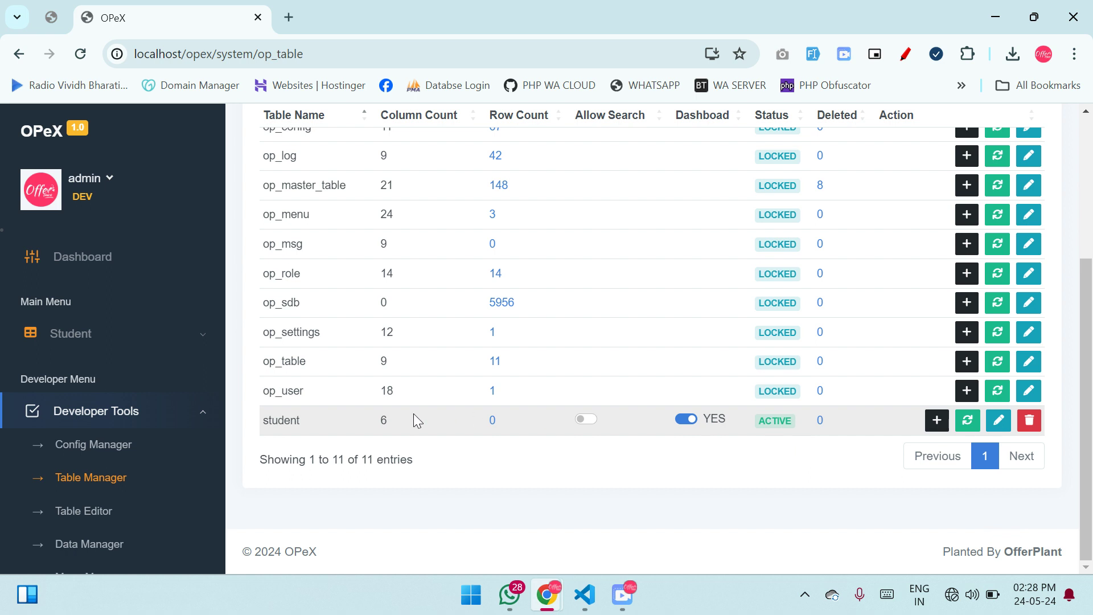
Run the refresh action on the student table and check its row in the reloaded table list
{"action": "left_click", "coordinate": [975, 420]}
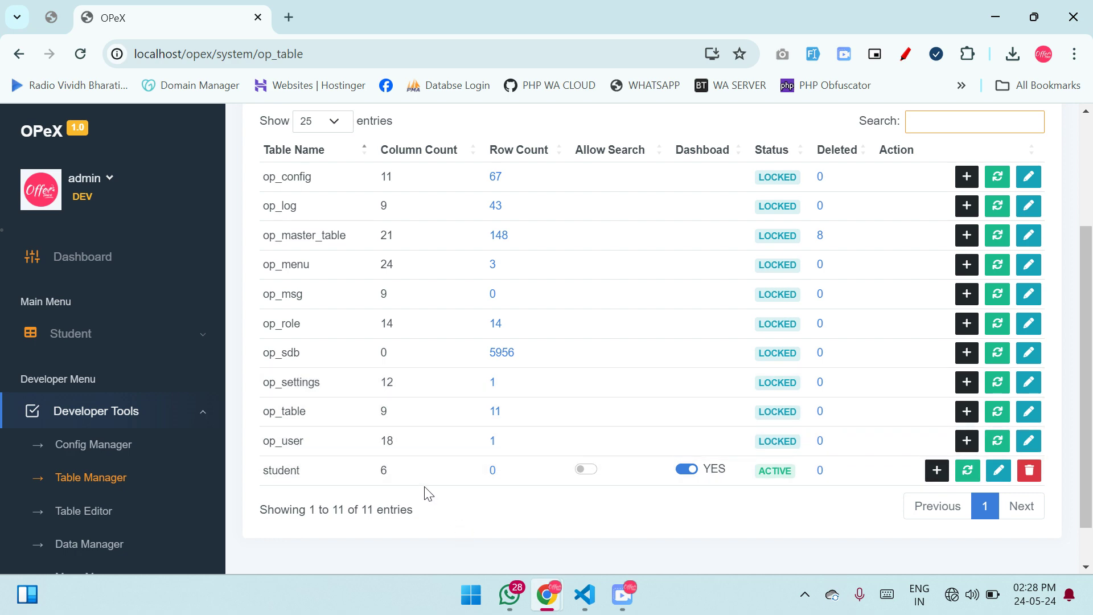
{"action": "scroll", "coordinate": [383, 469], "scroll_direction": "up", "scroll_amount": 3}
{"action": "scroll", "coordinate": [380, 473], "scroll_direction": "down", "scroll_amount": 4}
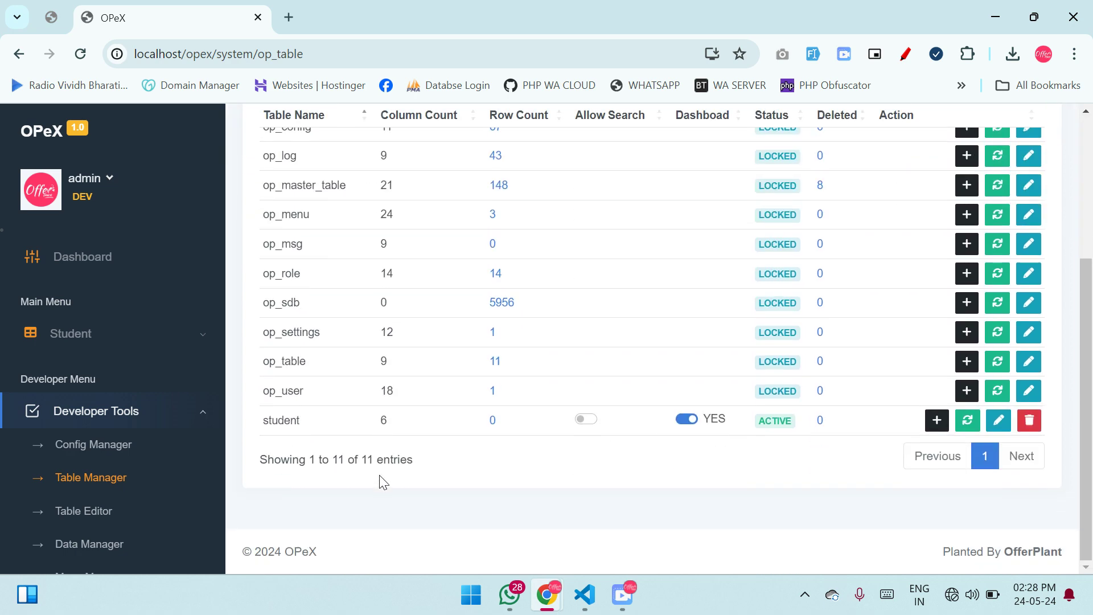
{"action": "scroll", "coordinate": [630, 367], "scroll_direction": "up", "scroll_amount": 4}
{"action": "scroll", "coordinate": [630, 369], "scroll_direction": "down", "scroll_amount": 4}
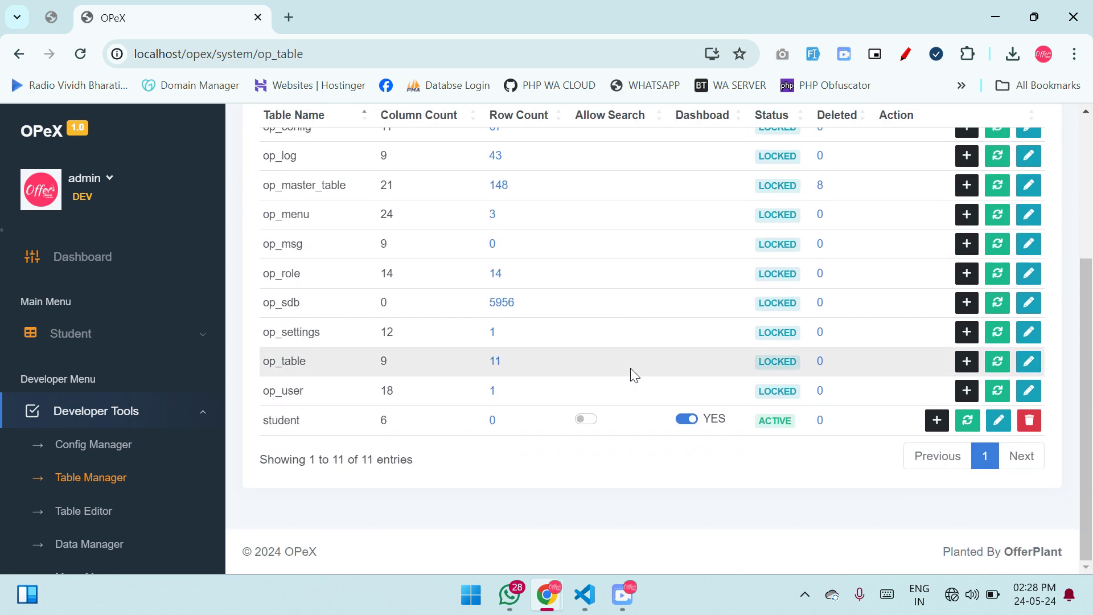
{"action": "scroll", "coordinate": [877, 472], "scroll_direction": "up", "scroll_amount": 3}
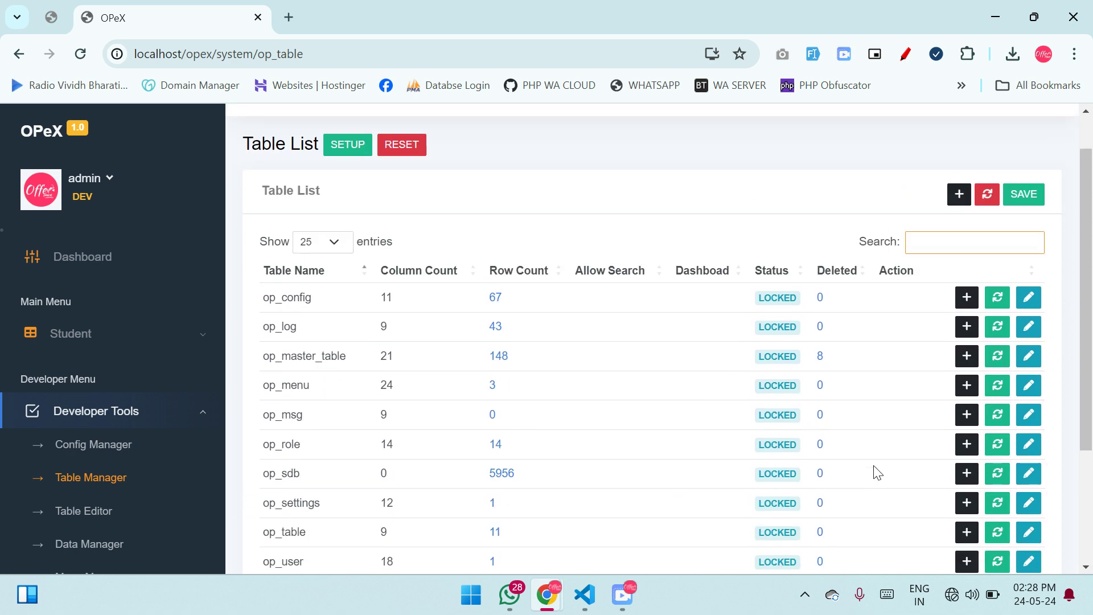
{"action": "scroll", "coordinate": [877, 473], "scroll_direction": "down", "scroll_amount": 3}
{"action": "scroll", "coordinate": [873, 469], "scroll_direction": "up", "scroll_amount": 3}
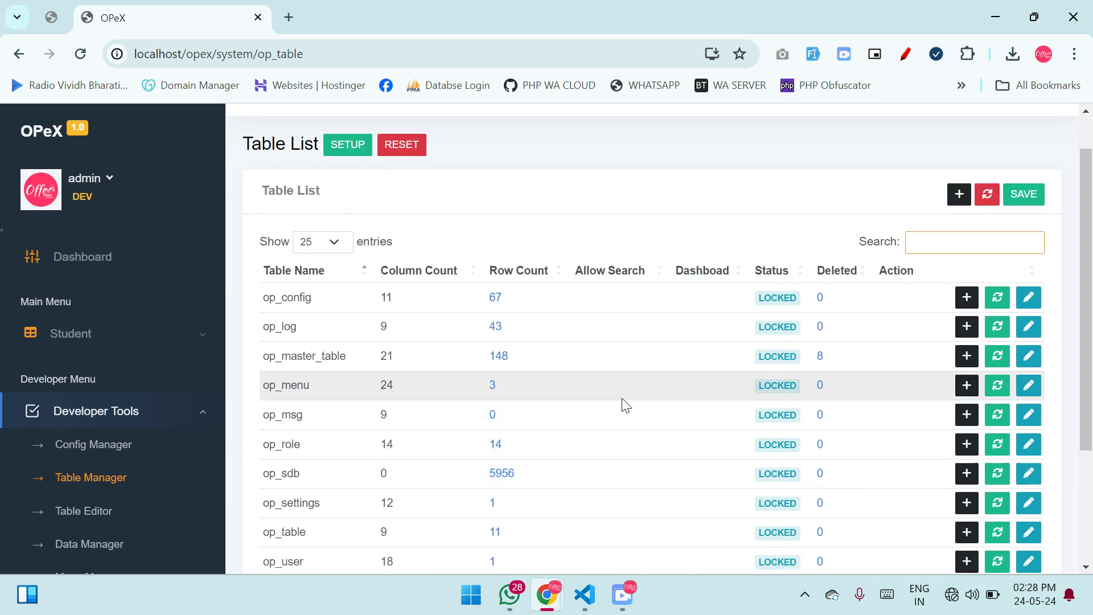
{"action": "scroll", "coordinate": [626, 406], "scroll_direction": "down", "scroll_amount": 3}
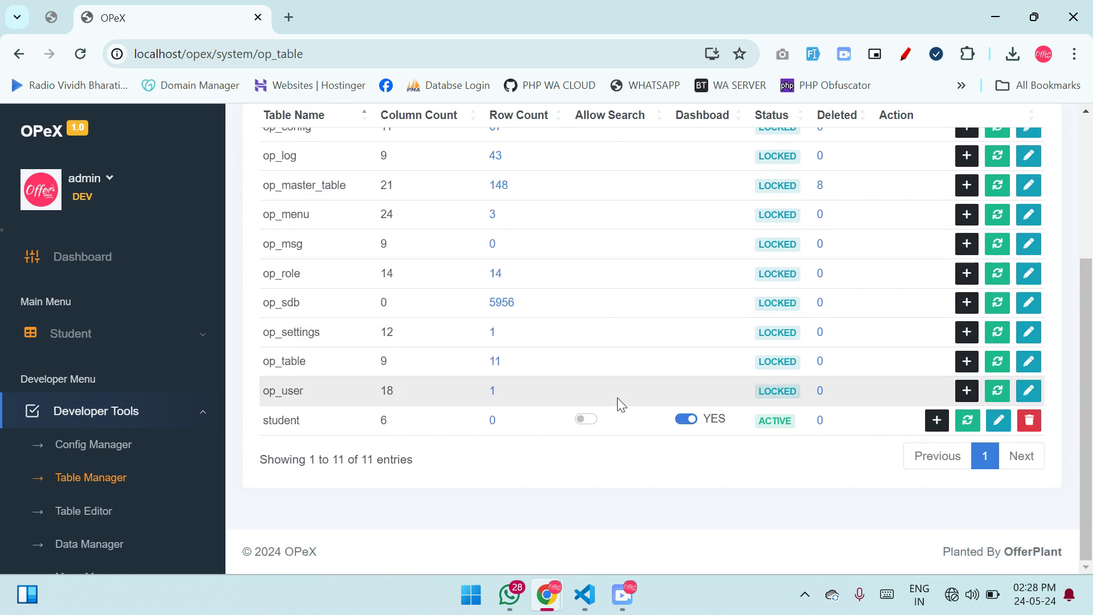
{"action": "scroll", "coordinate": [617, 397], "scroll_direction": "up", "scroll_amount": 3}
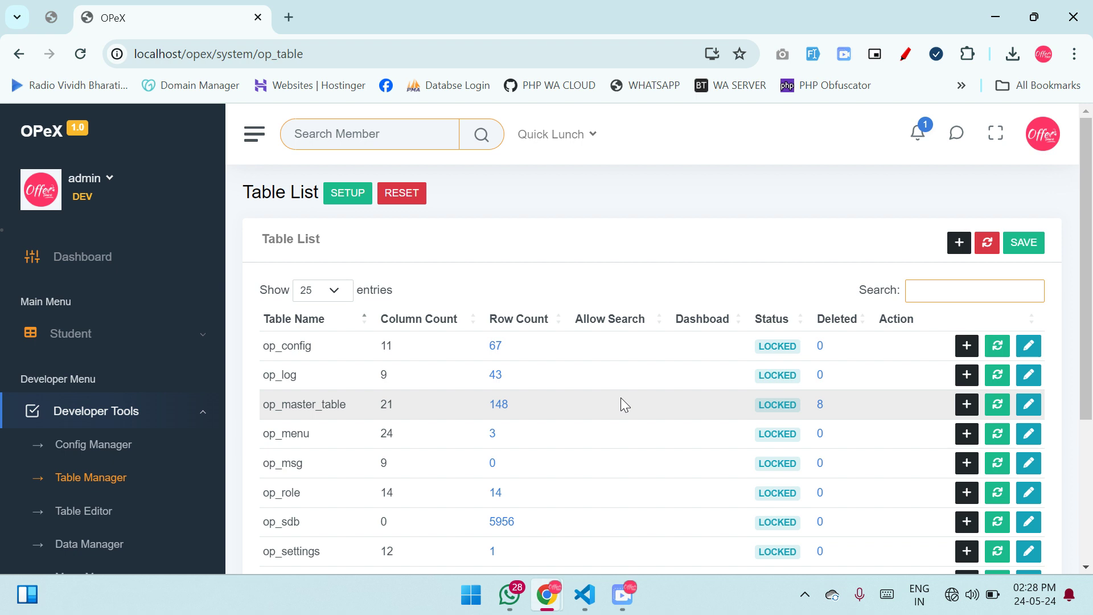
{"action": "mouse_move", "coordinate": [617, 599]}
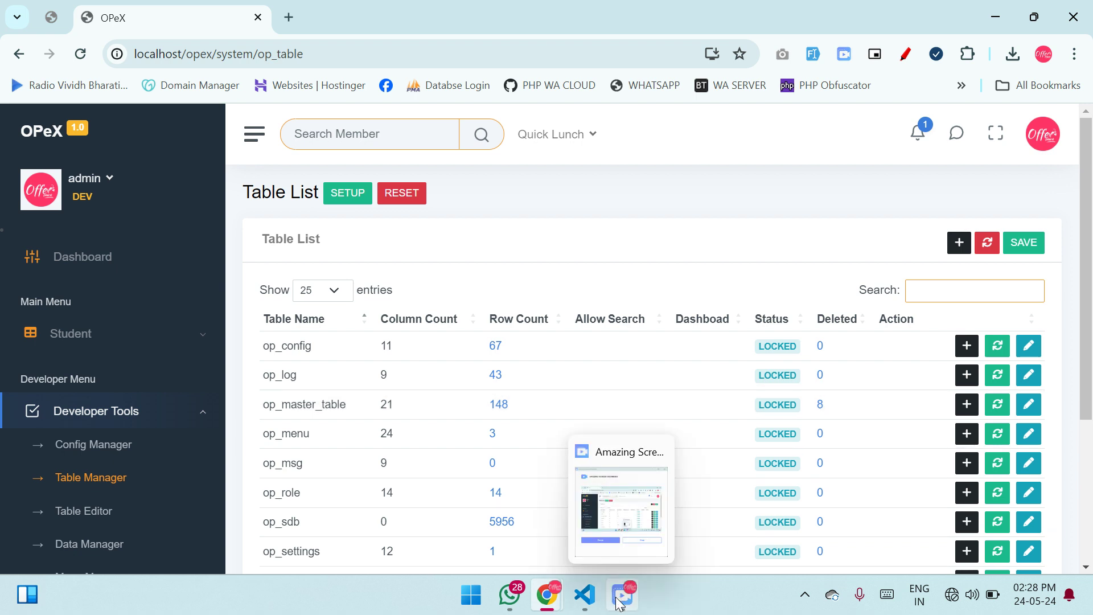